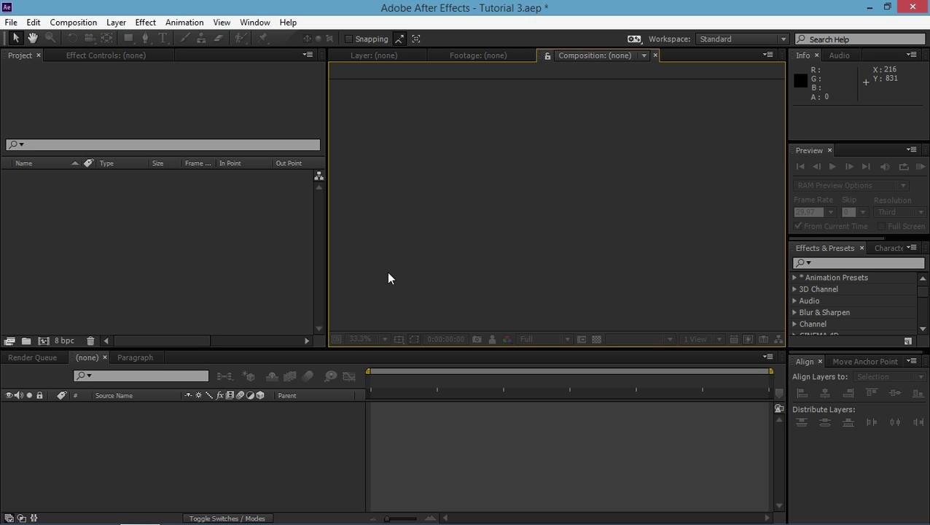
# - Open the Composition menu in the empty Tutorial 3.aep project
pyautogui.click(73, 22)
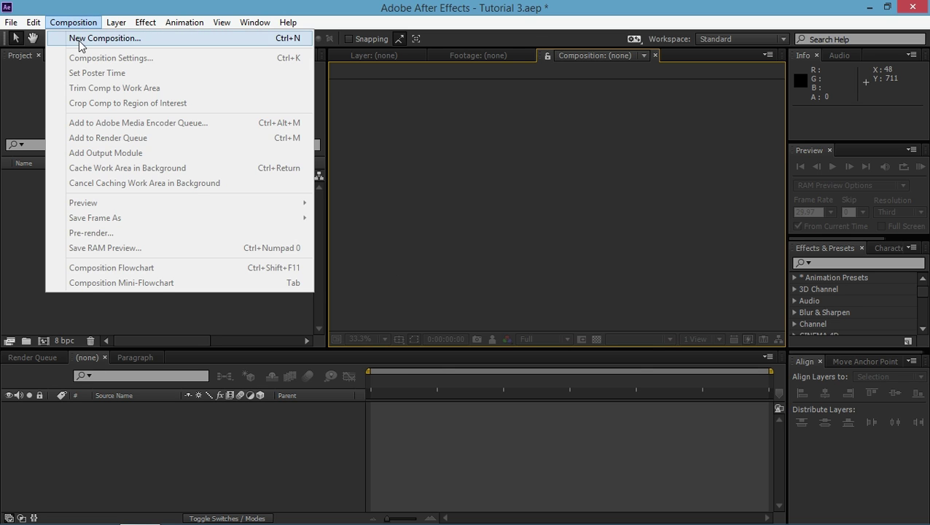
# - Create Comp 1: HDTV 1080 29.97, 1920×1080, one second long, black background
pyautogui.click(80, 37)
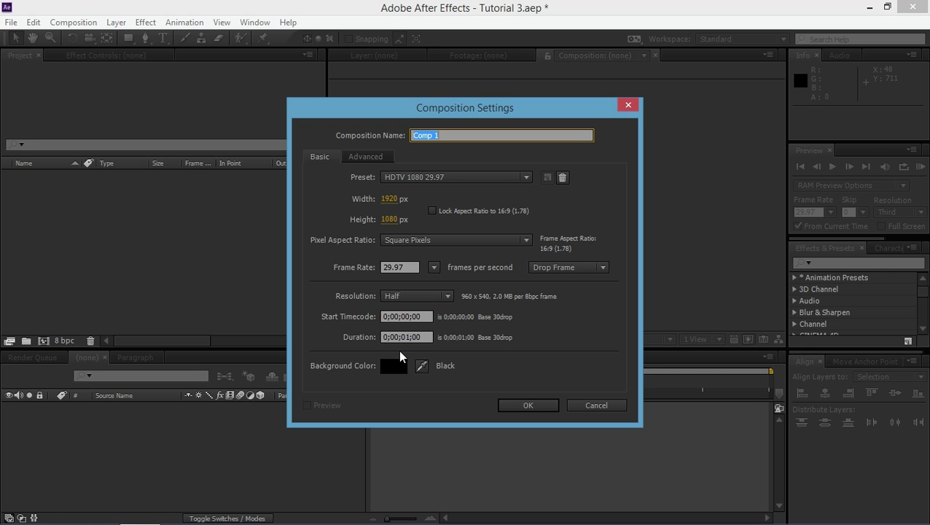
pyautogui.click(519, 404)
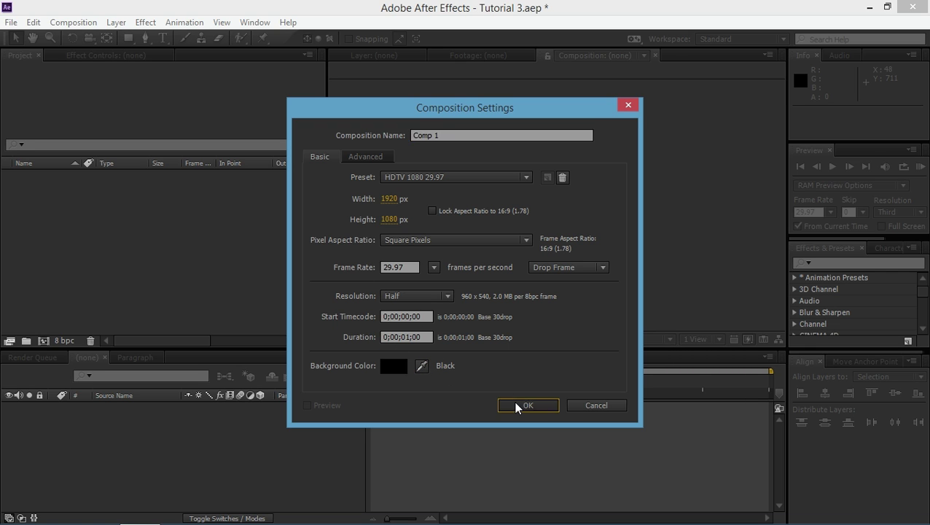
# - Add Shape Layer 1 with a Rectangle path, a Stroke and a Trim Paths modifier
pyautogui.click(116, 23)
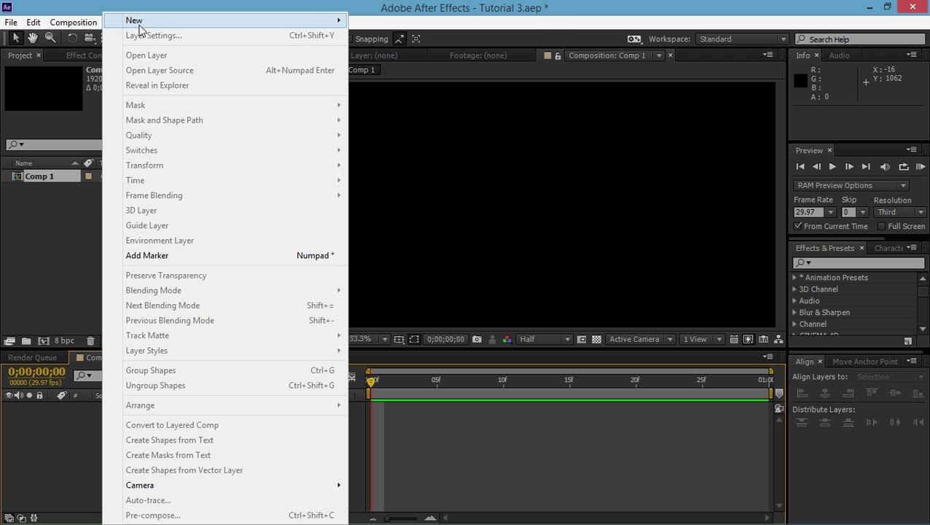
pyautogui.moveTo(255, 25)
pyautogui.click(409, 95)
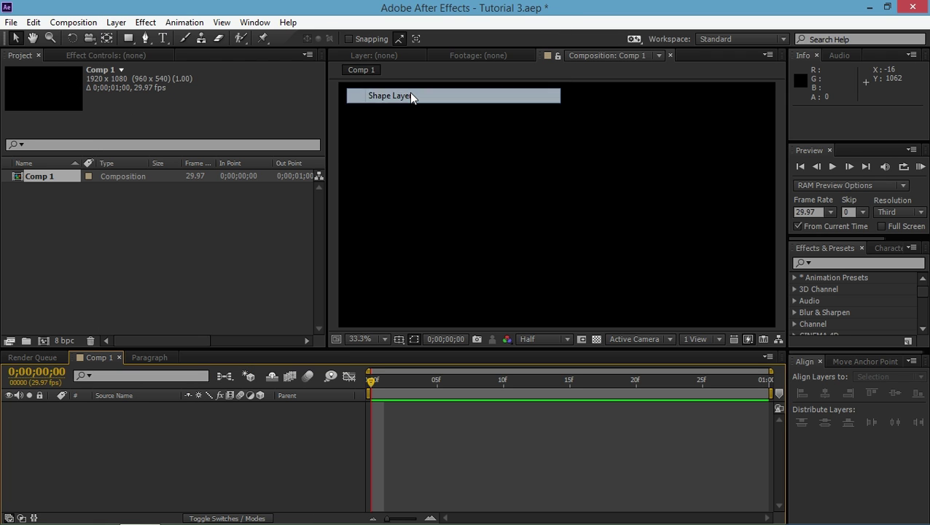
pyautogui.click(53, 406)
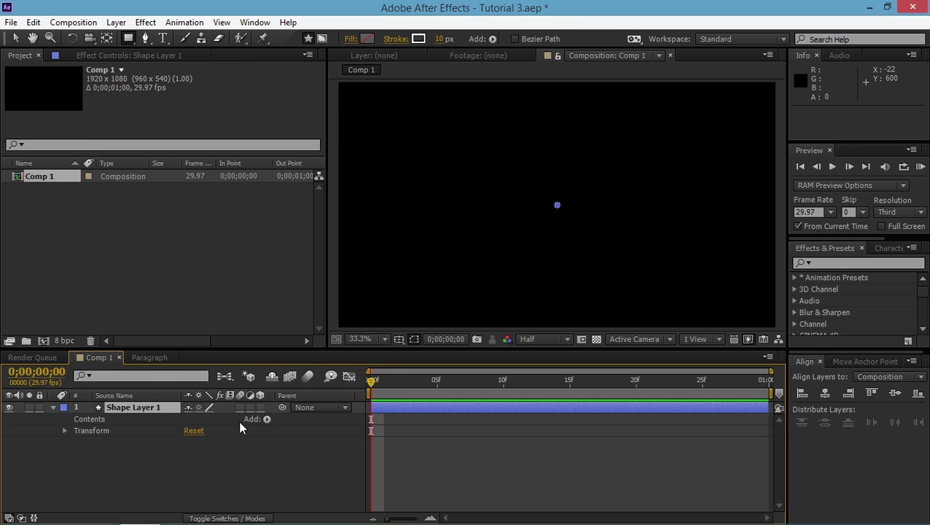
pyautogui.click(266, 419)
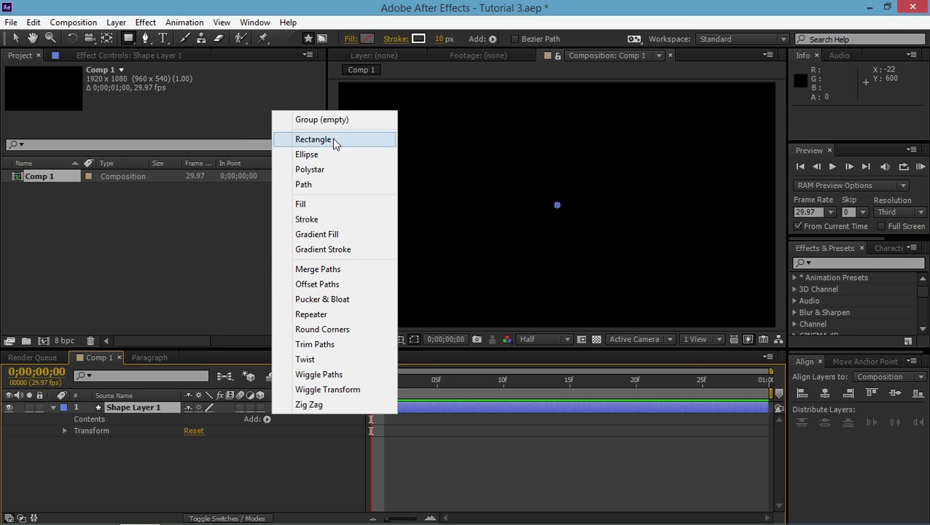
pyautogui.click(332, 138)
pyautogui.click(266, 419)
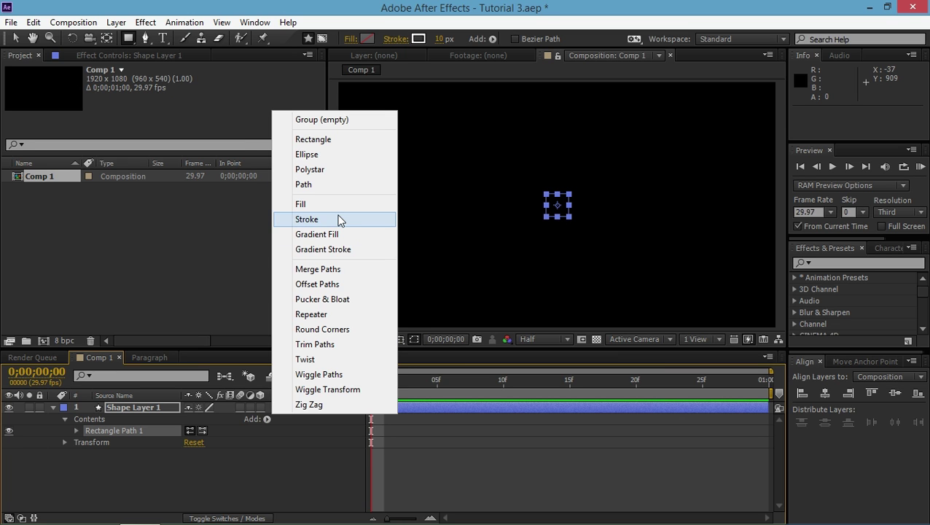
pyautogui.click(338, 219)
pyautogui.click(267, 419)
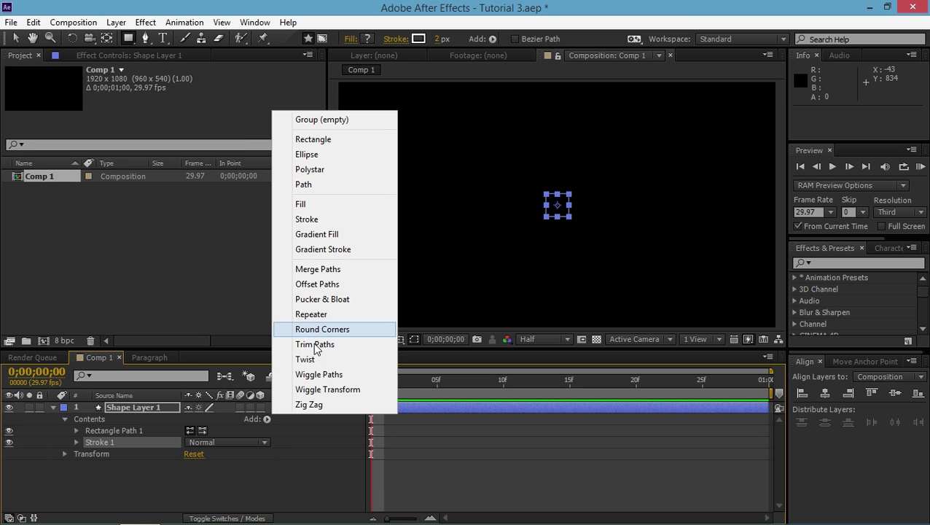
pyautogui.click(315, 344)
# - Set the rectangle path Size to 450
pyautogui.click(75, 430)
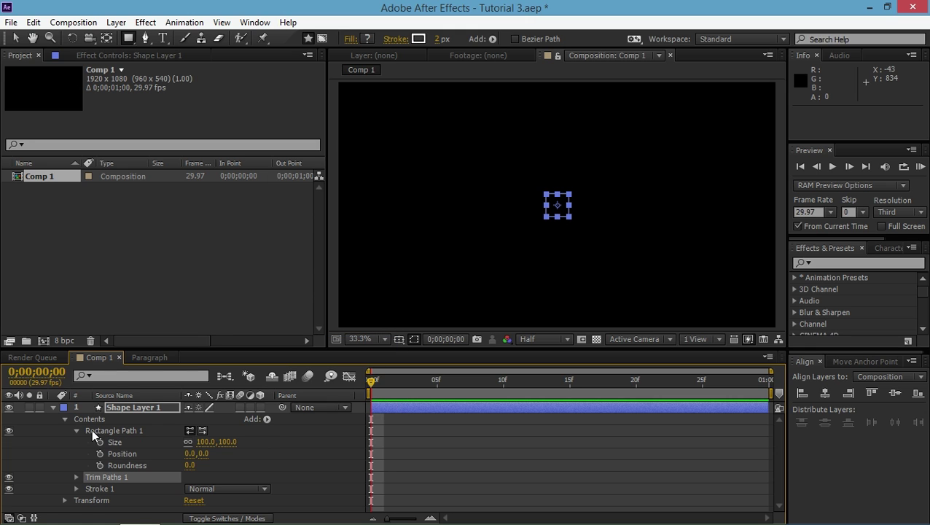
pyautogui.click(206, 442)
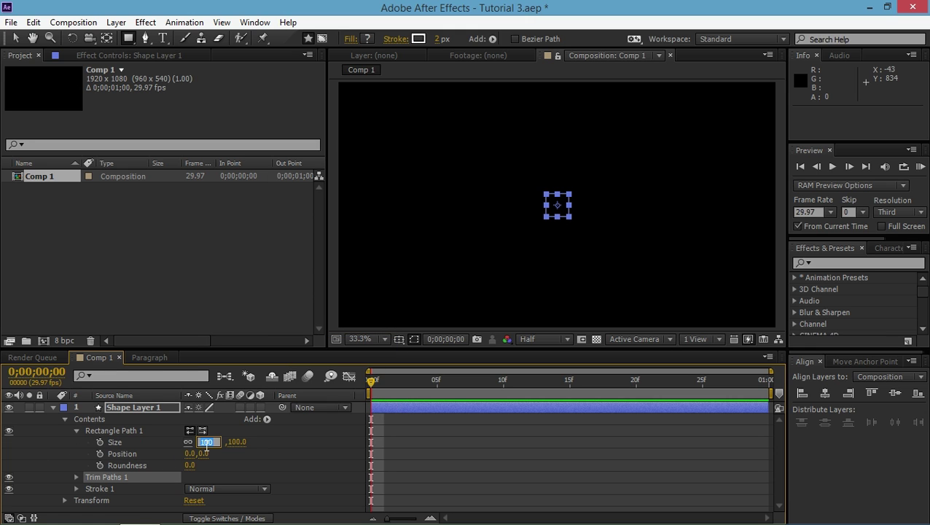
pyautogui.write('450')
pyautogui.press('Return')
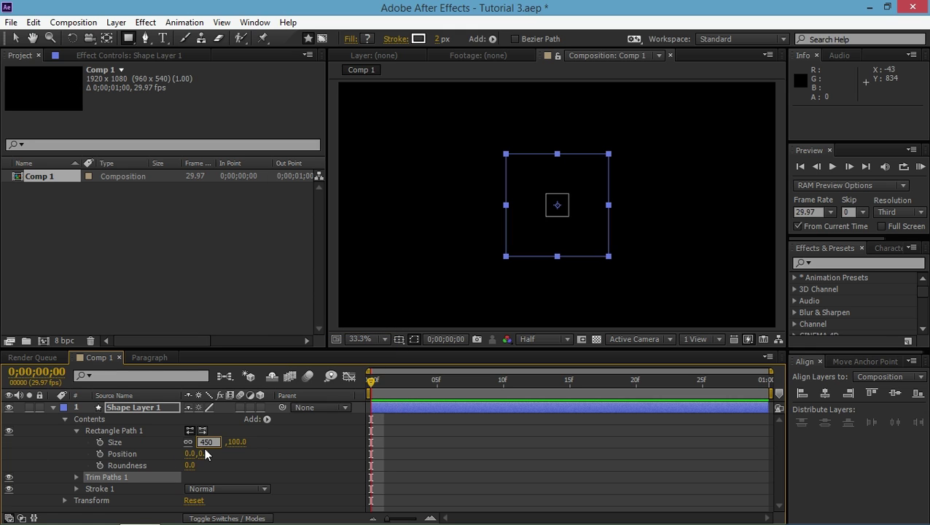
pyautogui.click(76, 430)
# - Set the Stroke Width to 20 and move Stroke 1 in the contents stack
pyautogui.click(76, 442)
pyautogui.click(77, 441)
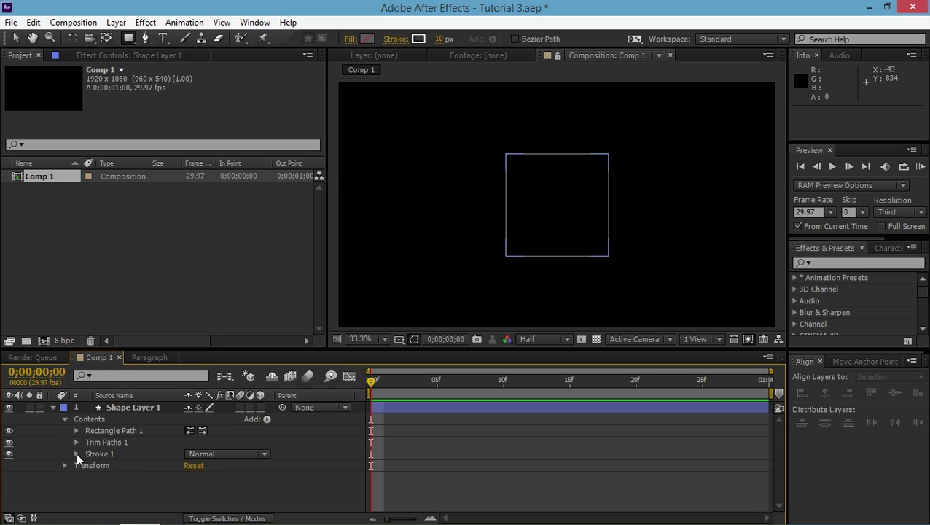
pyautogui.click(77, 453)
pyautogui.click(190, 459)
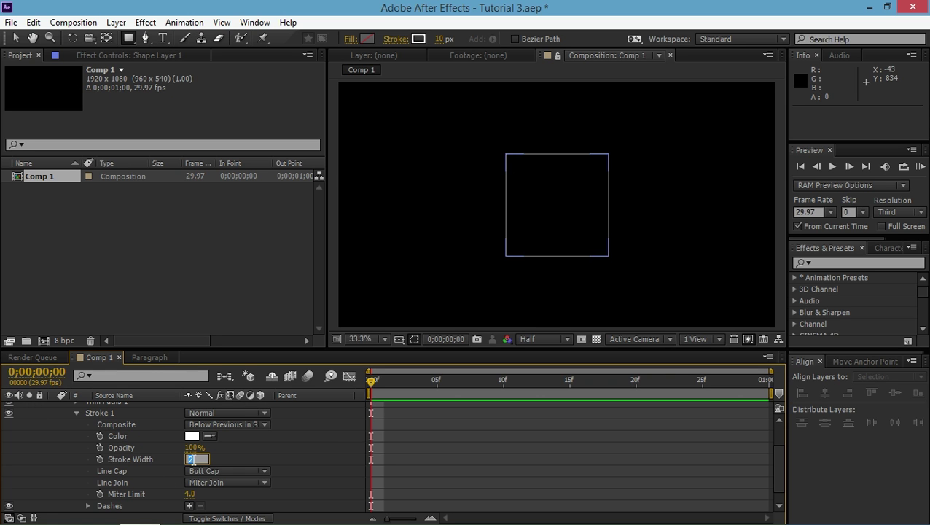
pyautogui.write('20')
pyautogui.press('Return')
pyautogui.scroll(2, 92, 449)
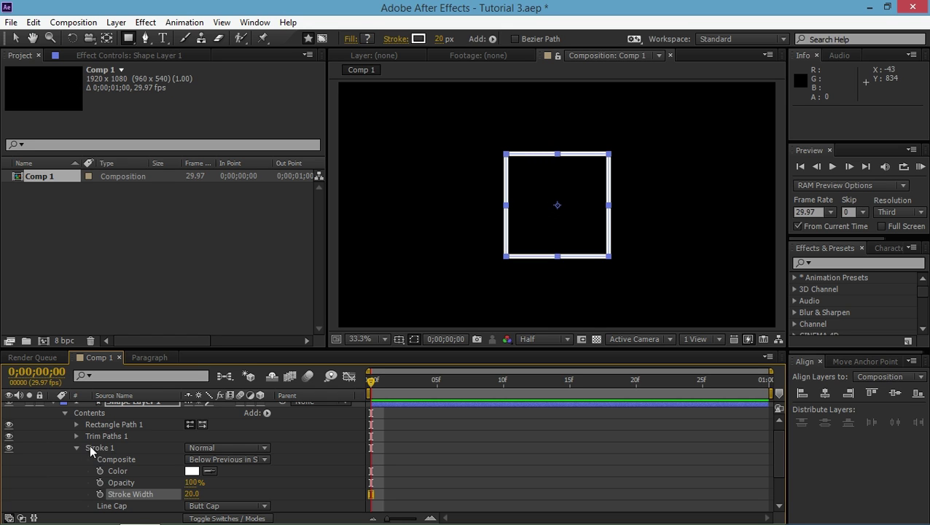
pyautogui.moveTo(89, 443); pyautogui.dragTo(95, 436)
# - Expand Trim Paths 1 and select its Start, End and Offset properties
pyautogui.click(76, 435)
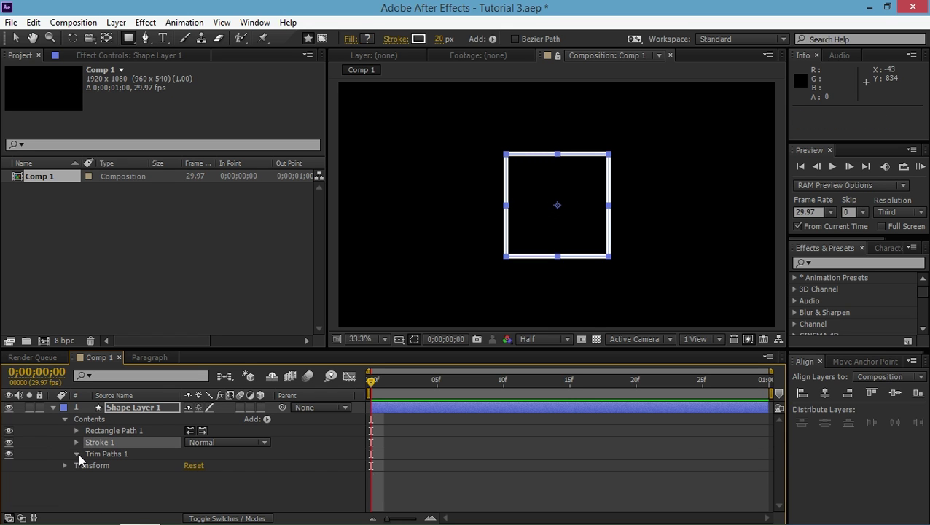
pyautogui.click(77, 454)
pyautogui.click(114, 466)
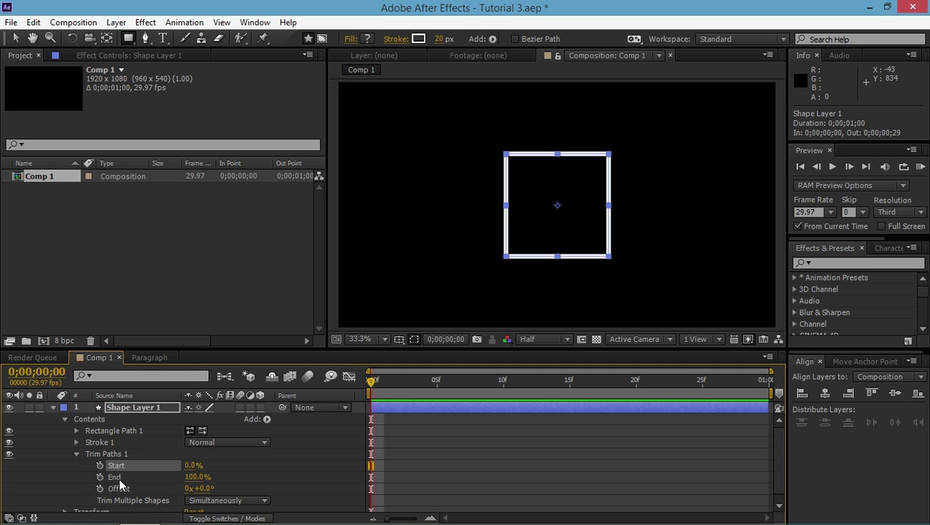
pyautogui.click(116, 477)
pyautogui.click(122, 488)
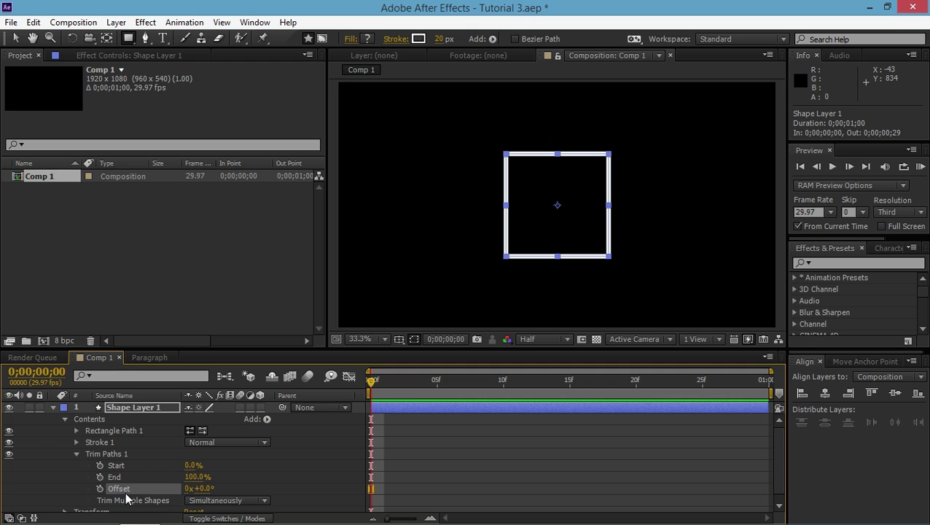
pyautogui.click(117, 466)
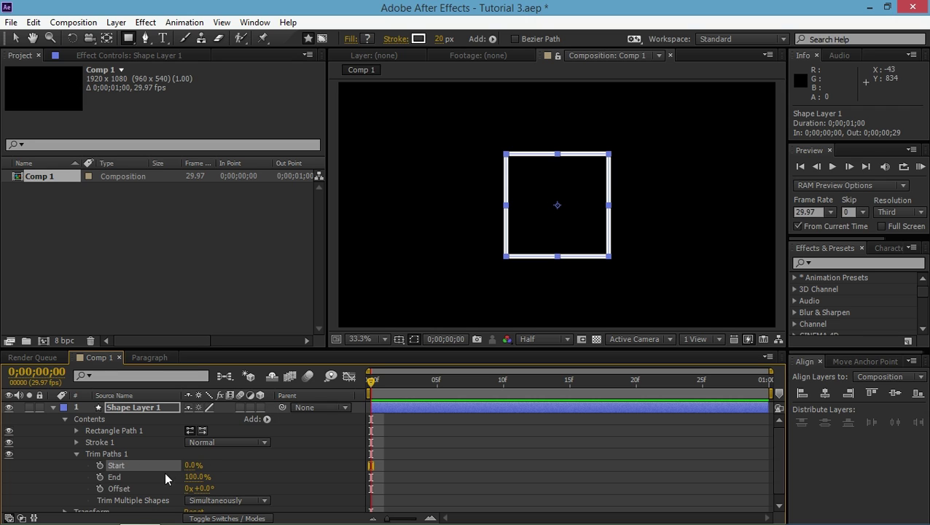
# - Scrub the Trim Paths values, ending at Start 100% and End 0%
pyautogui.moveTo(189, 470)
pyautogui.mouseDown()
pyautogui.moveTo(231, 468)
pyautogui.moveTo(184, 467)
pyautogui.mouseUp()
pyautogui.moveTo(197, 476)
pyautogui.mouseDown()
pyautogui.moveTo(128, 477)
pyautogui.moveTo(188, 487)
pyautogui.moveTo(231, 464)
pyautogui.moveTo(183, 474)
pyautogui.moveTo(158, 467)
pyautogui.moveTo(234, 492)
pyautogui.moveTo(366, 495)
pyautogui.moveTo(240, 519)
pyautogui.mouseUp()
pyautogui.hotkey('ctrl', 'z')
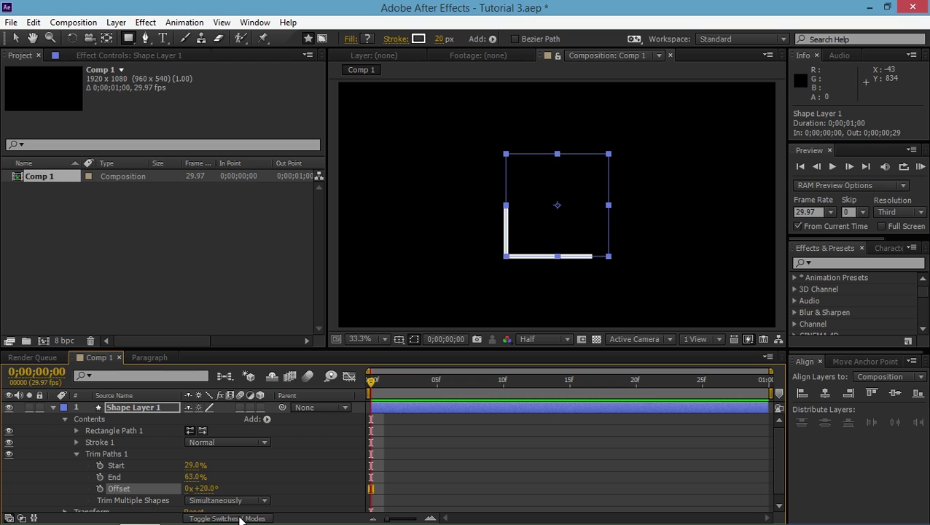
pyautogui.moveTo(196, 467); pyautogui.dragTo(299, 464)
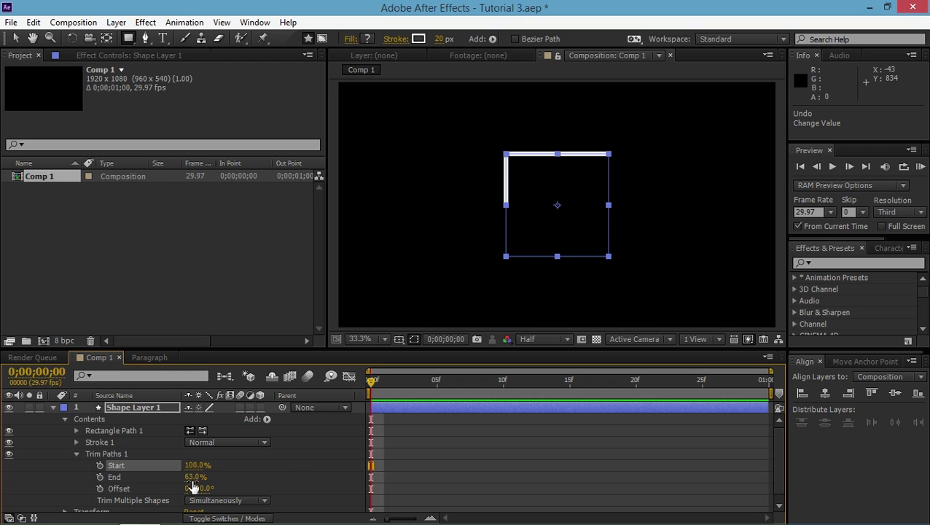
pyautogui.moveTo(192, 482); pyautogui.dragTo(117, 481)
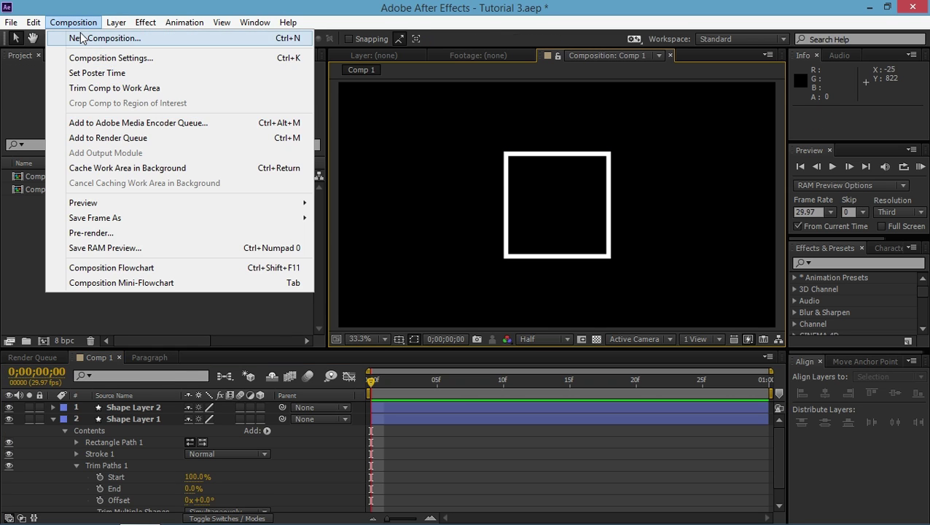
# - Create Comp 3 and add an empty Shape Layer 1 to it
pyautogui.click(79, 35)
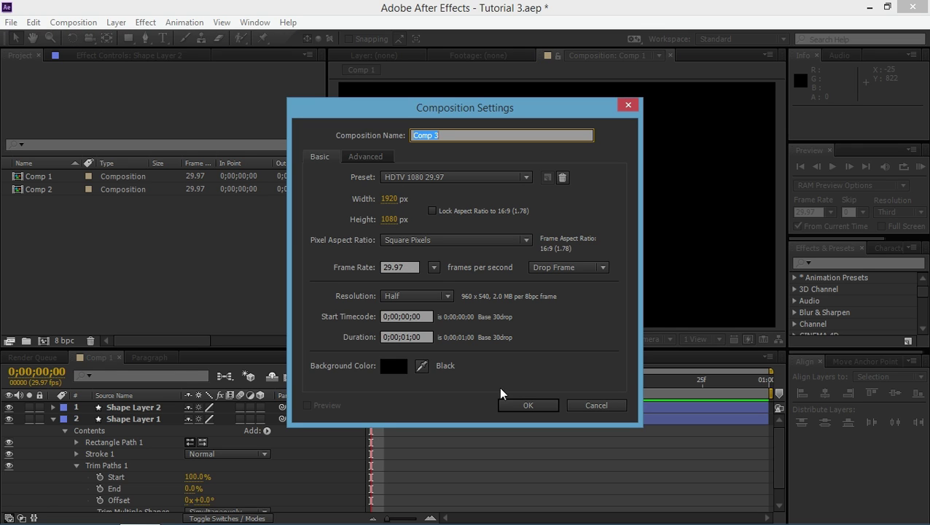
pyautogui.click(520, 405)
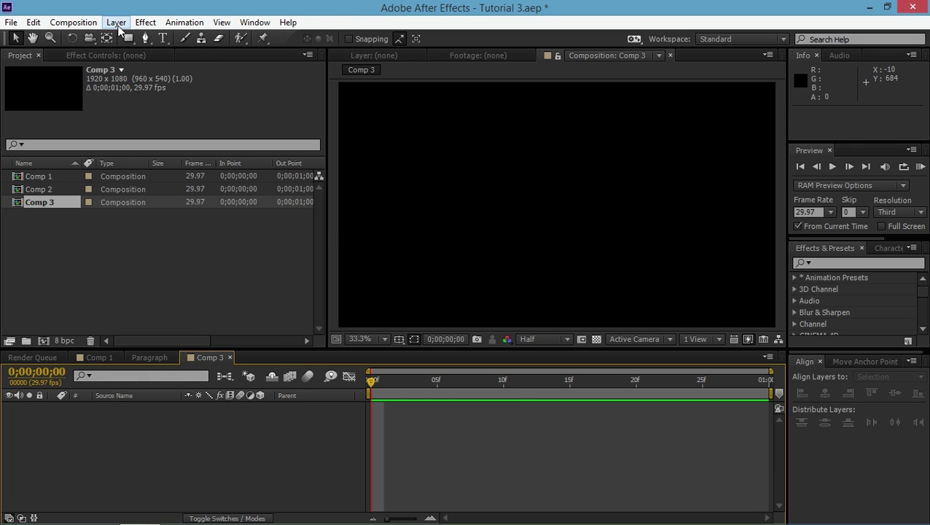
pyautogui.click(117, 22)
pyautogui.moveTo(284, 27)
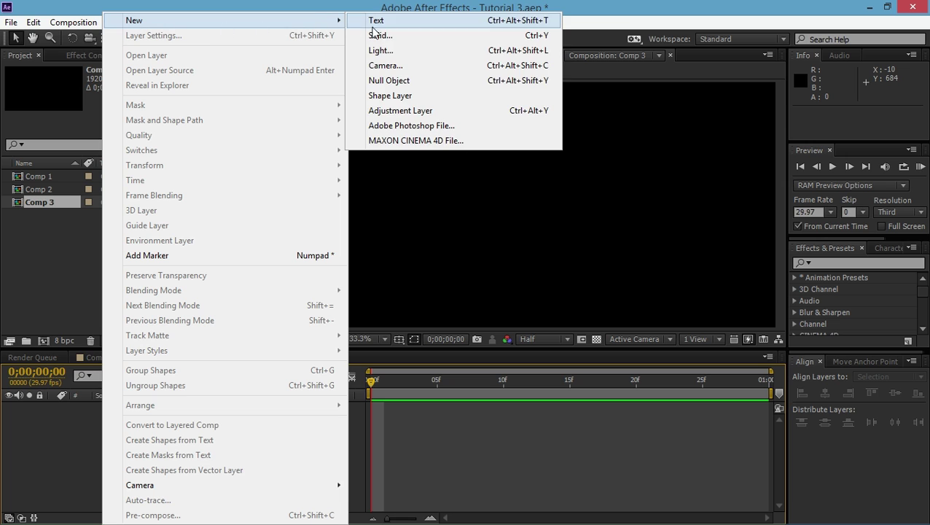
pyautogui.click(397, 102)
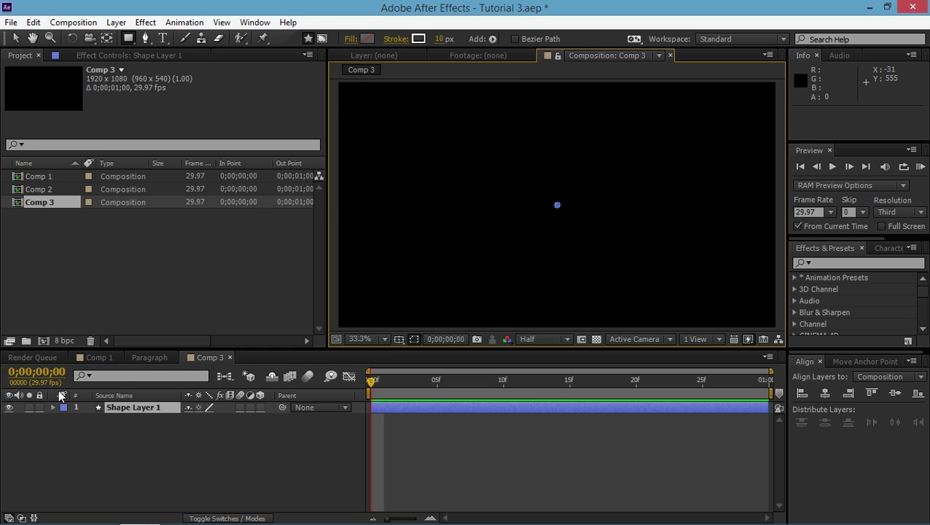
pyautogui.click(53, 407)
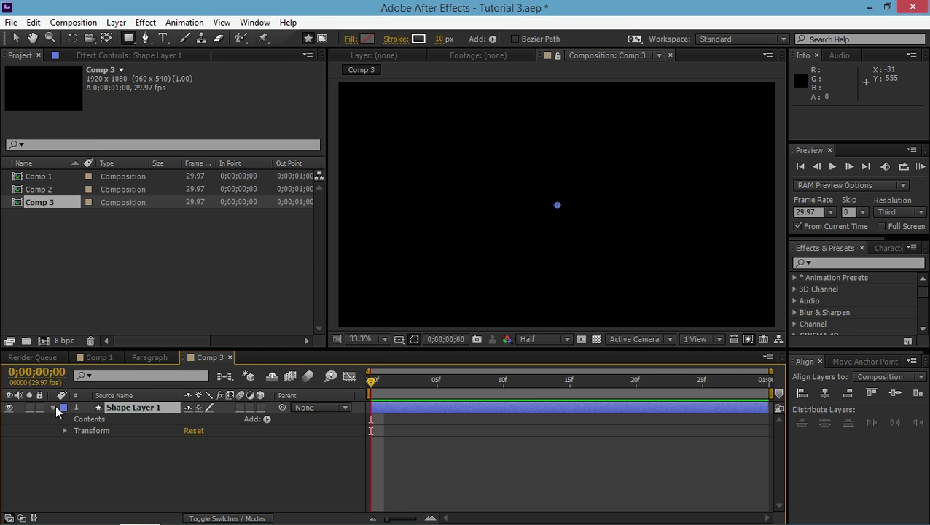
# - Draw a short vertical line above centre with the Pen tool
pyautogui.click(145, 38)
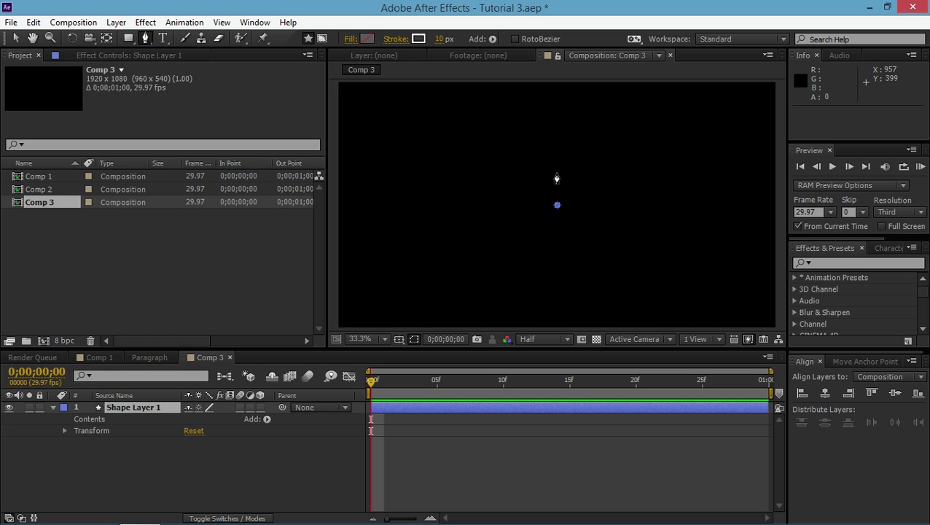
pyautogui.click(556, 172)
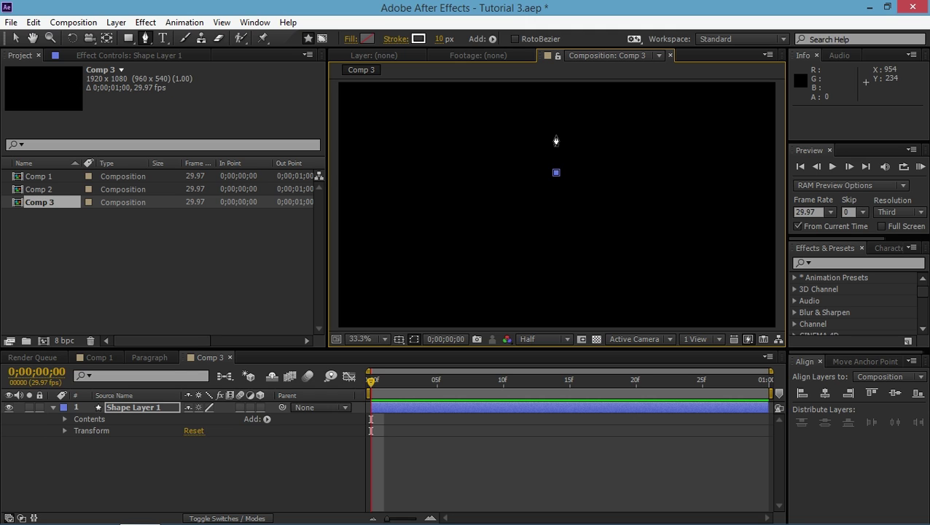
pyautogui.click(556, 136)
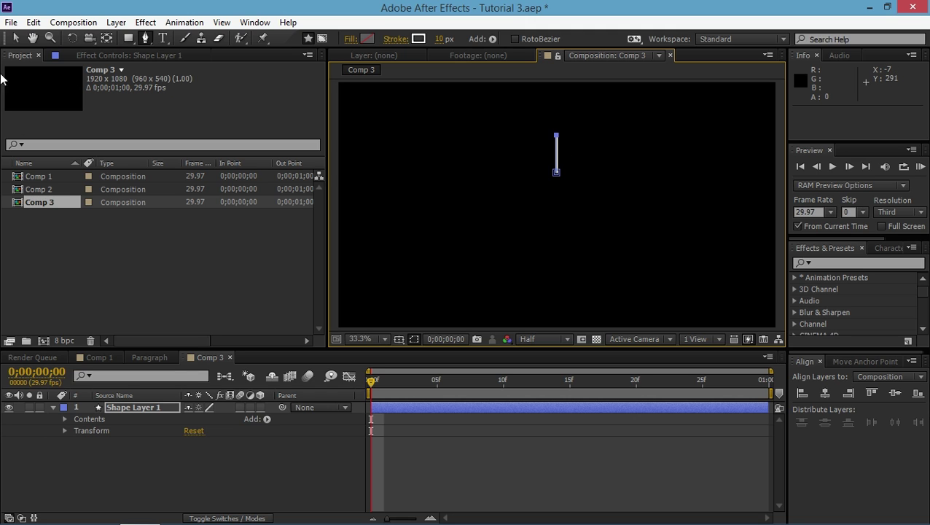
pyautogui.click(15, 39)
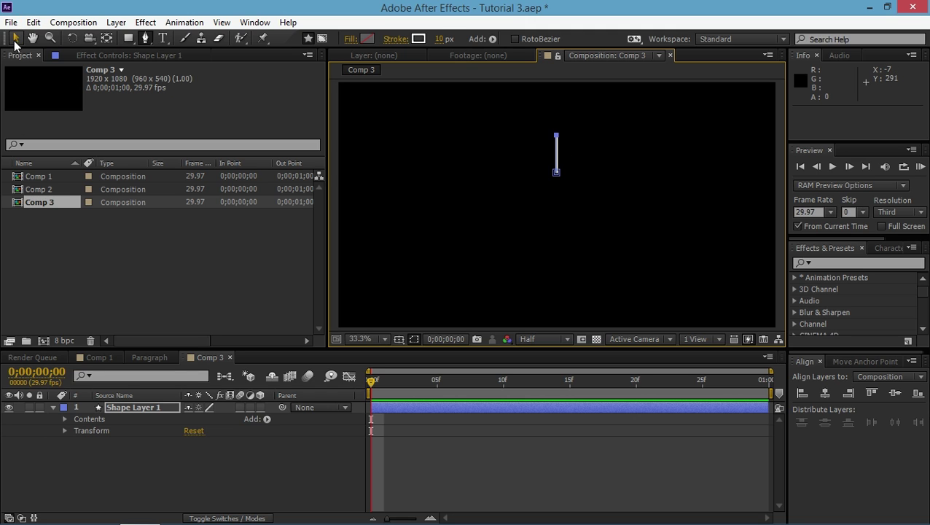
# - Delete Fill 1 from Shape 1, leaving only the stroke
pyautogui.click(63, 418)
pyautogui.click(76, 429)
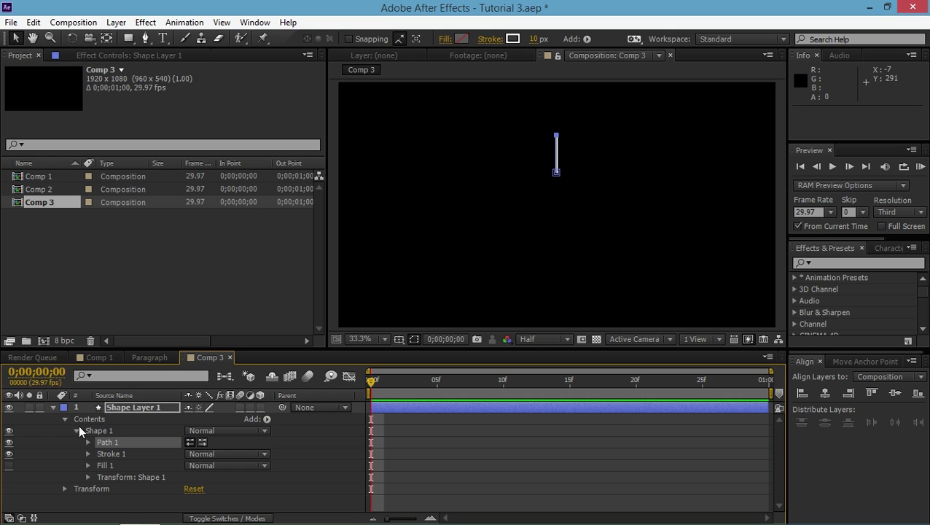
pyautogui.click(117, 462)
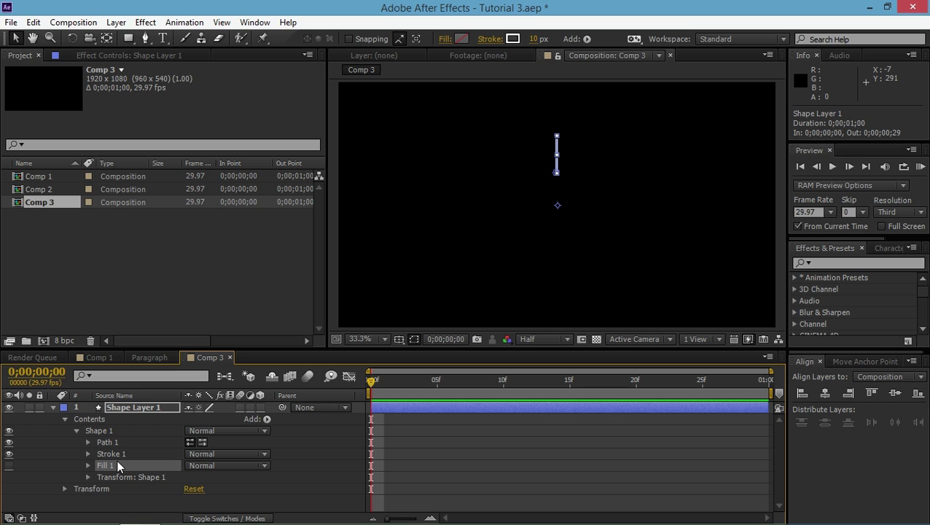
pyautogui.press('Delete')
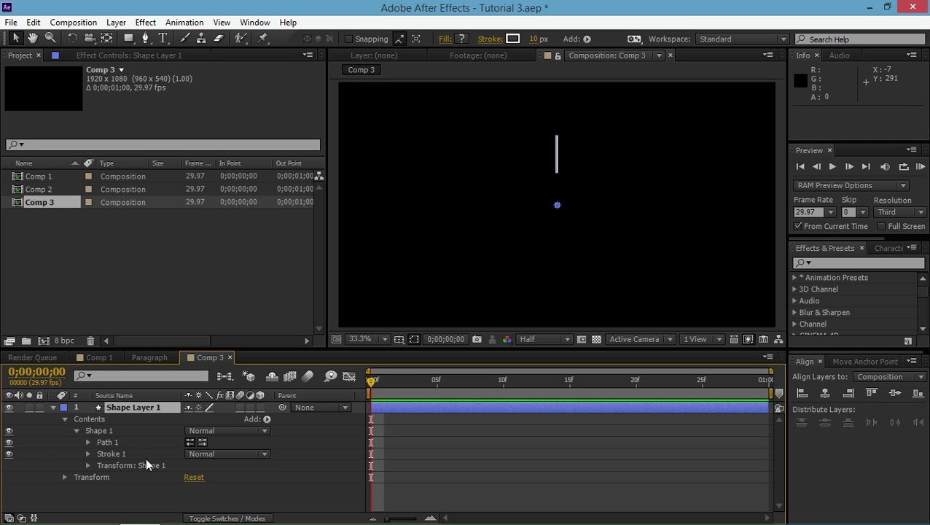
# - Add Trim Paths to Shape 1 and set the Stroke Width to 15
pyautogui.click(267, 419)
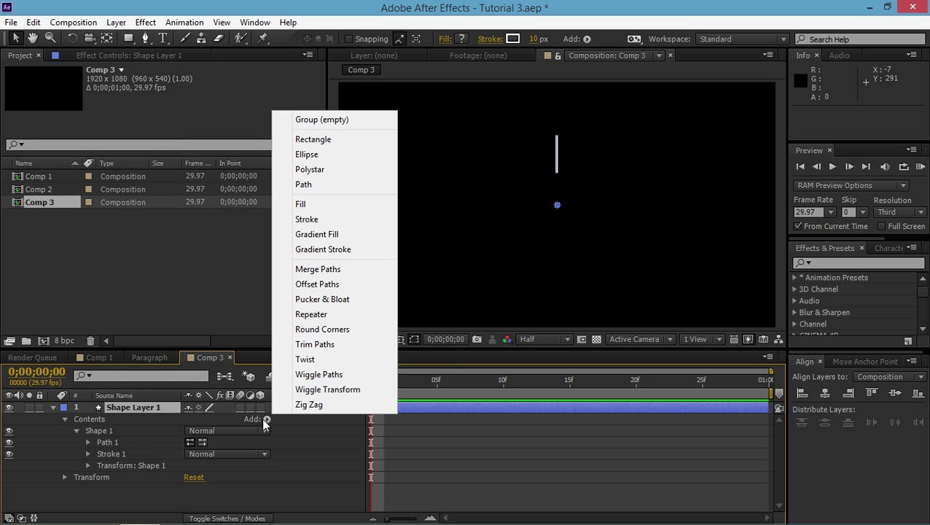
pyautogui.click(306, 340)
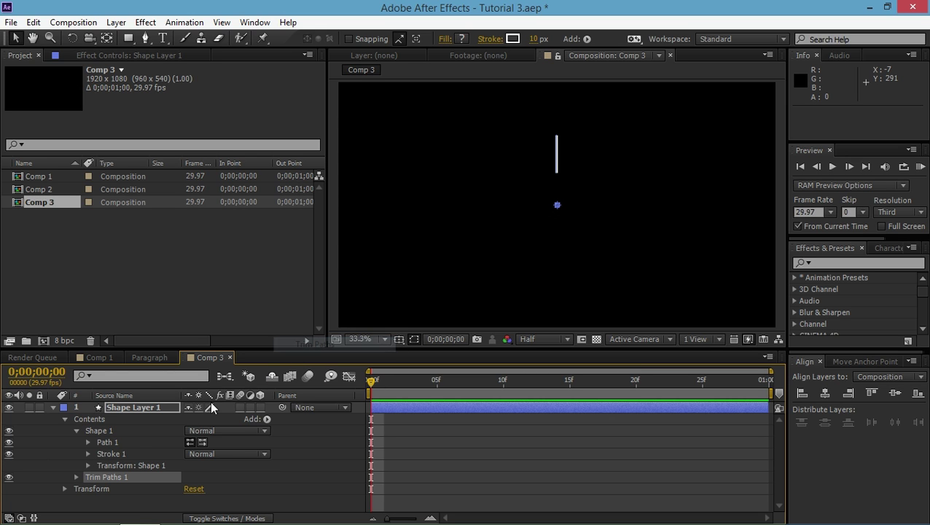
pyautogui.click(88, 453)
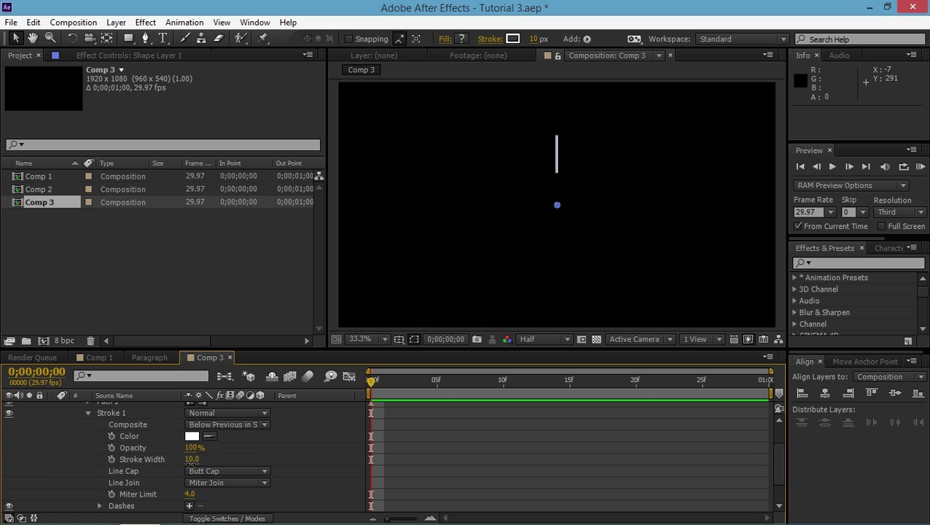
pyautogui.click(191, 459)
pyautogui.write('15')
pyautogui.press('Return')
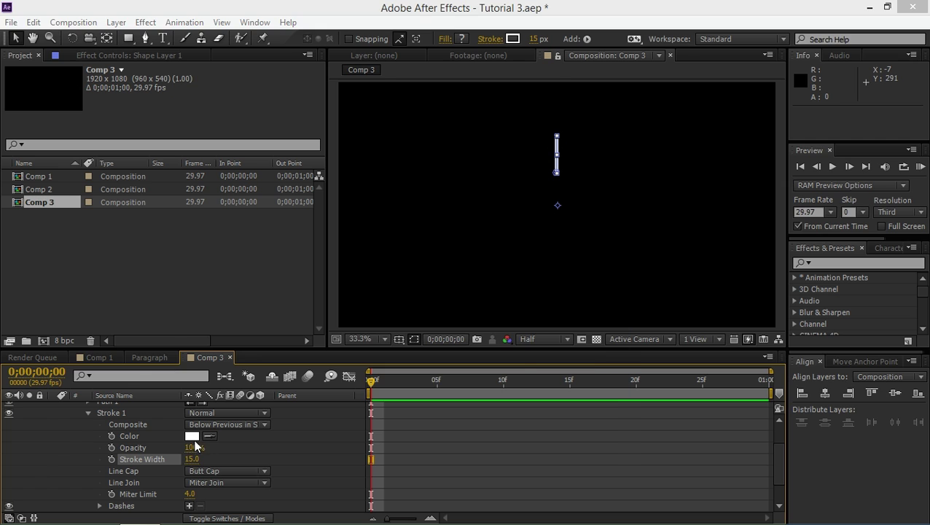
# - Change the stroke colour to light blue (78A8FF)
pyautogui.click(192, 435)
pyautogui.click(475, 362)
pyautogui.click(377, 295)
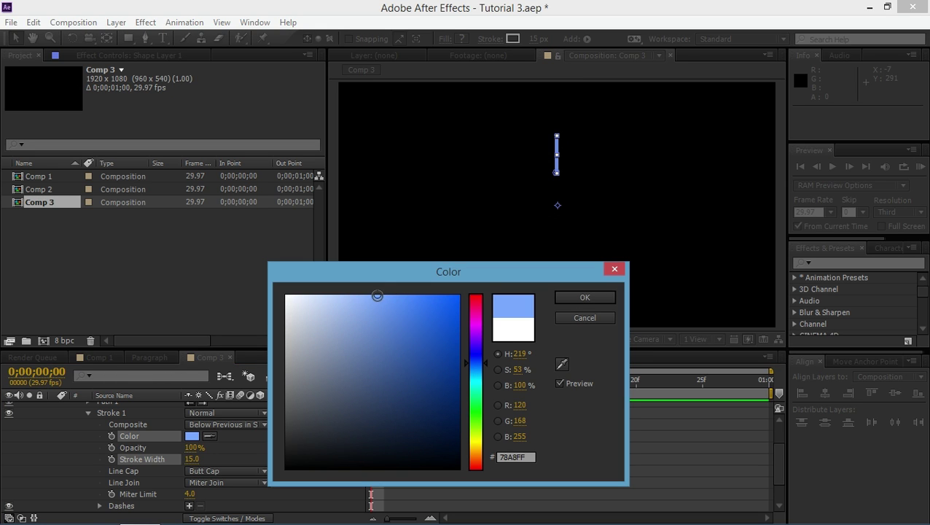
pyautogui.moveTo(377, 296); pyautogui.dragTo(419, 295)
pyautogui.click(585, 297)
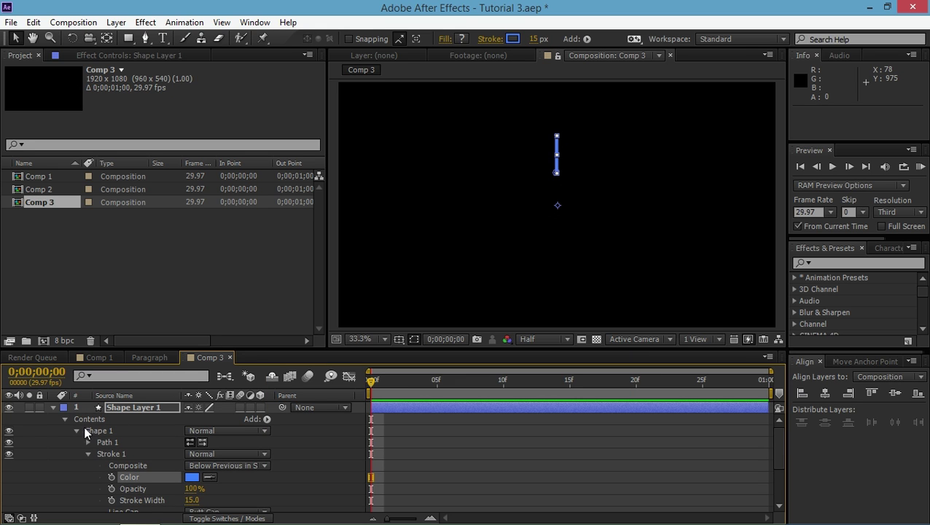
# - Add starting keyframes for Trim Paths Start and End, with End at 0%
pyautogui.click(76, 429)
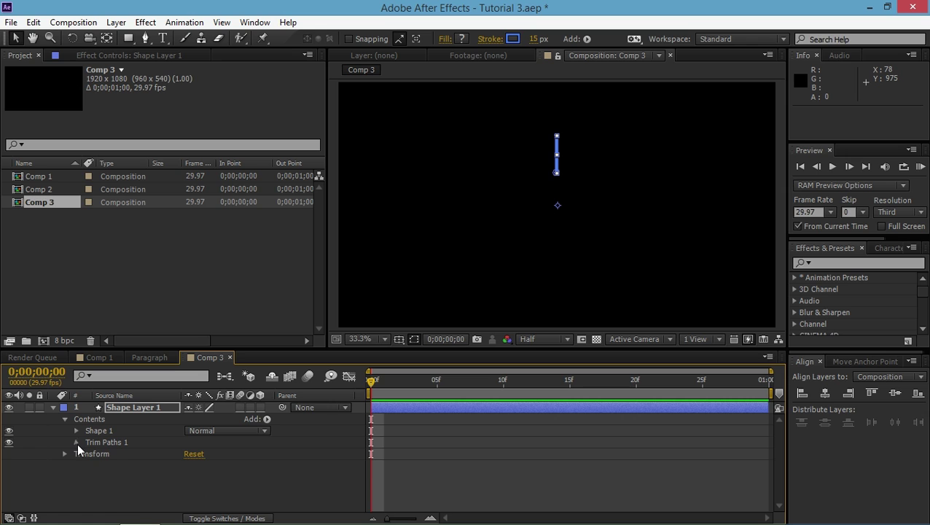
pyautogui.click(76, 442)
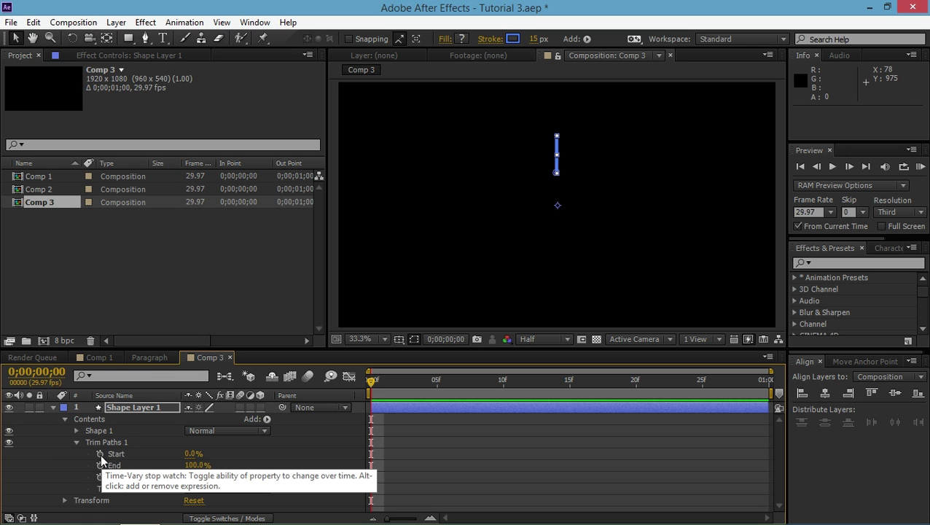
pyautogui.click(100, 454)
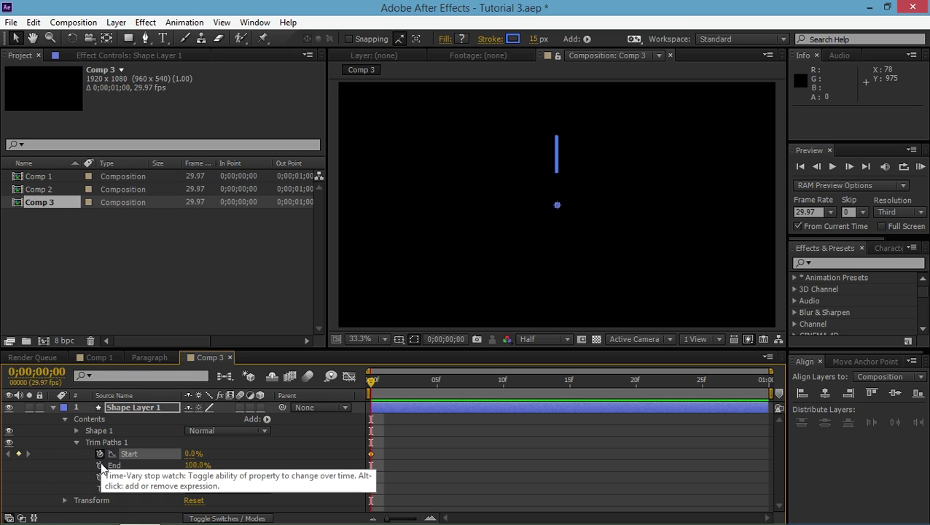
pyautogui.click(100, 464)
pyautogui.click(198, 465)
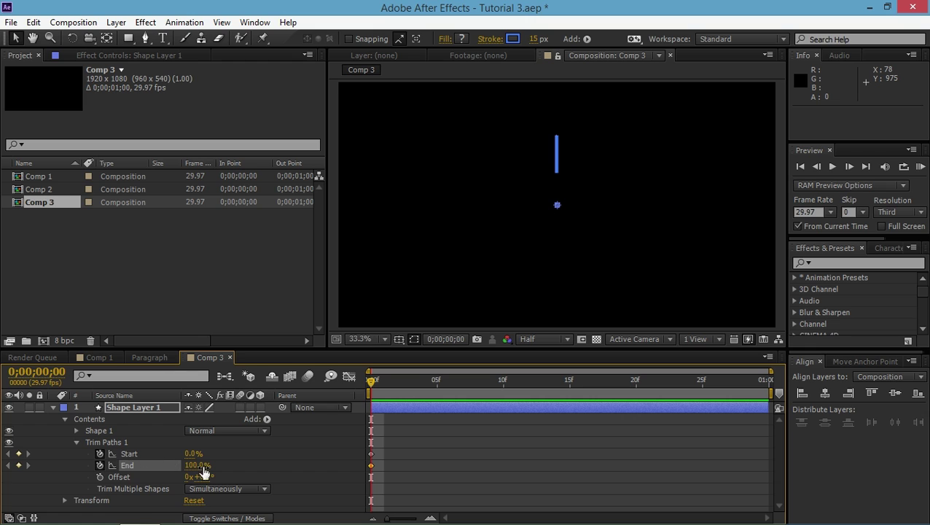
pyautogui.write('0')
pyautogui.press('Return')
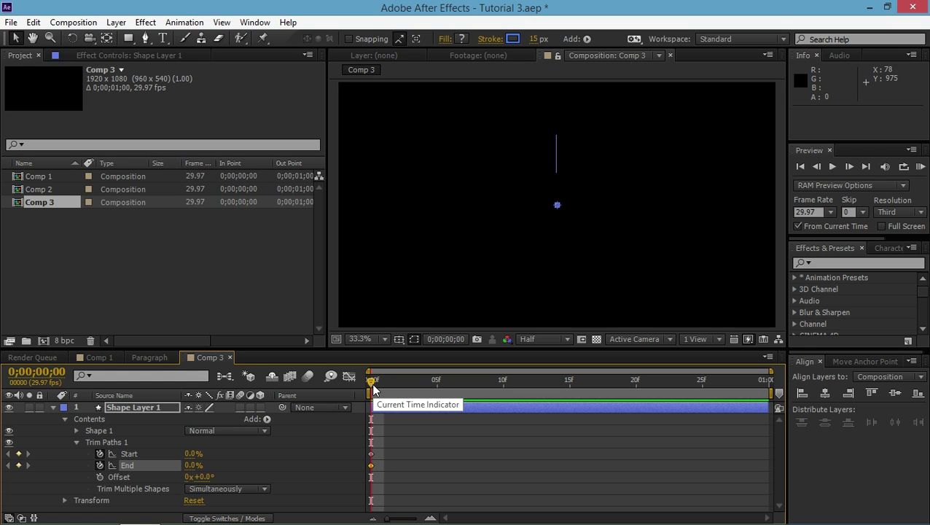
# - At frame 10, keyframe both Trim Paths Start and End at 100%
pyautogui.hotkey('shift', 'pagedown')
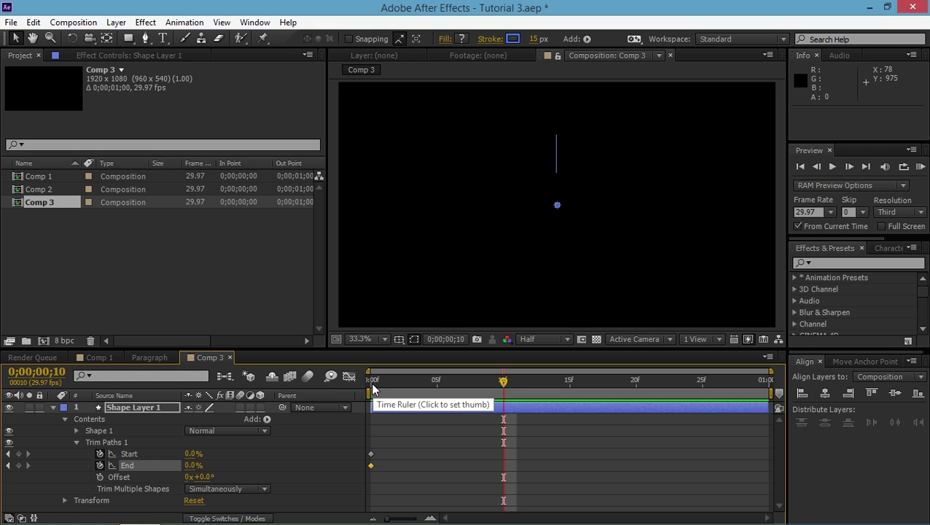
pyautogui.click(18, 453)
pyautogui.click(18, 464)
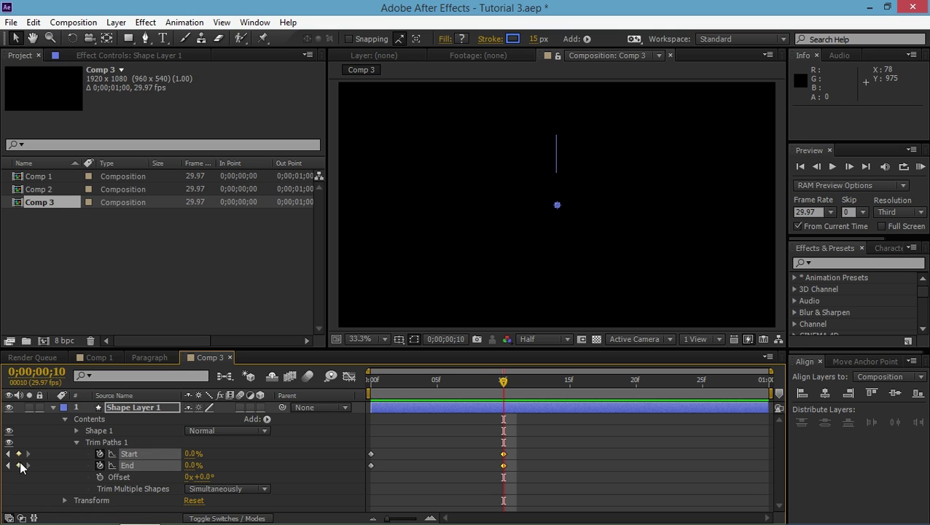
pyautogui.click(568, 463)
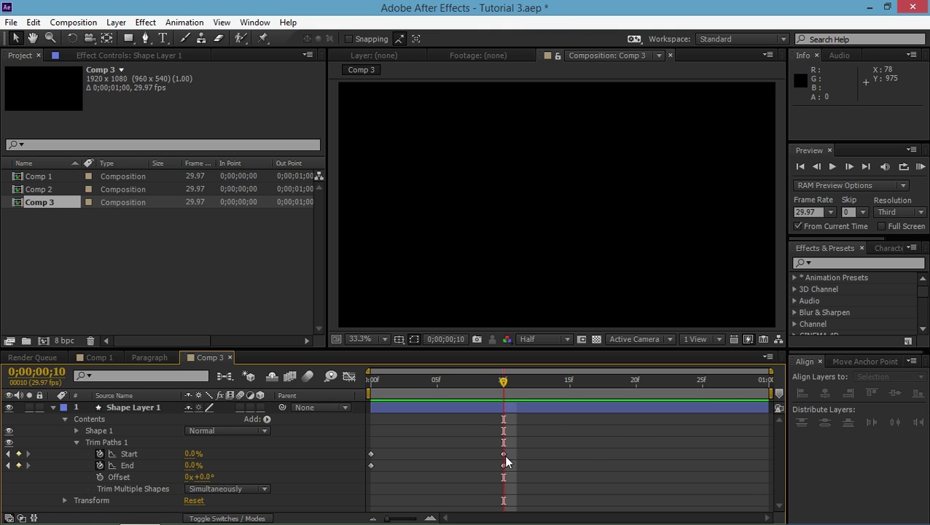
pyautogui.click(193, 453)
pyautogui.write('100')
pyautogui.press('Return')
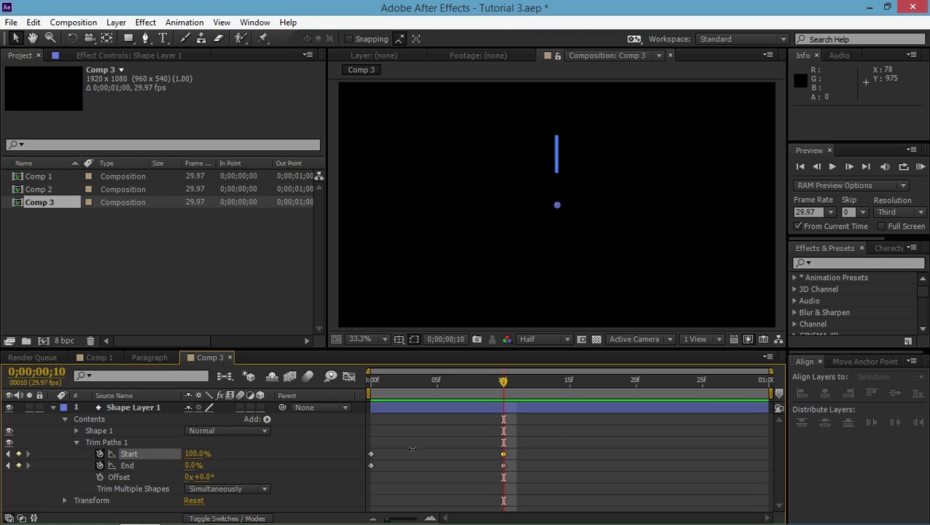
pyautogui.click(188, 465)
pyautogui.write('100')
pyautogui.press('Return')
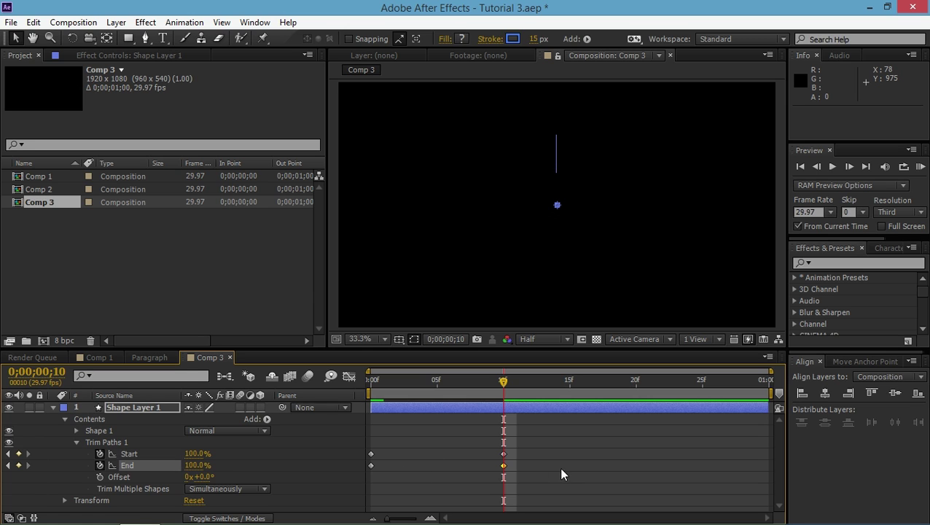
pyautogui.click(536, 471)
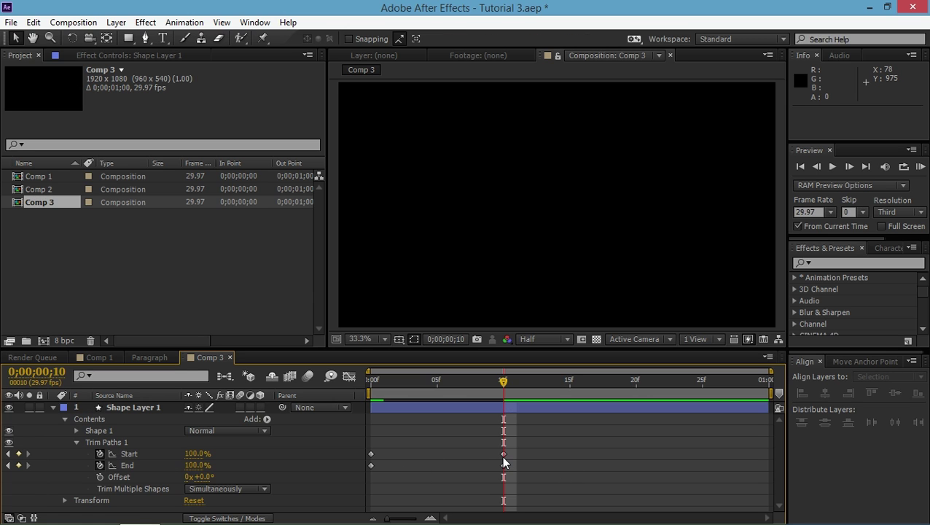
# - Shift the Start keyframe one frame earlier, then apply Easy Ease to all keyframes
pyautogui.click(502, 454)
pyautogui.moveTo(503, 454); pyautogui.dragTo(487, 453)
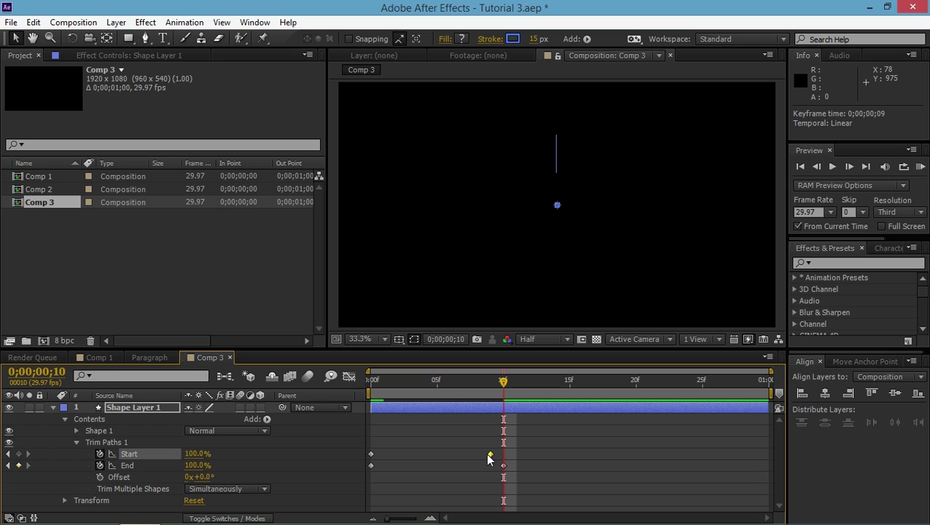
pyautogui.moveTo(486, 381); pyautogui.dragTo(450, 383)
pyautogui.press('space')
pyautogui.moveTo(530, 471); pyautogui.dragTo(356, 443)
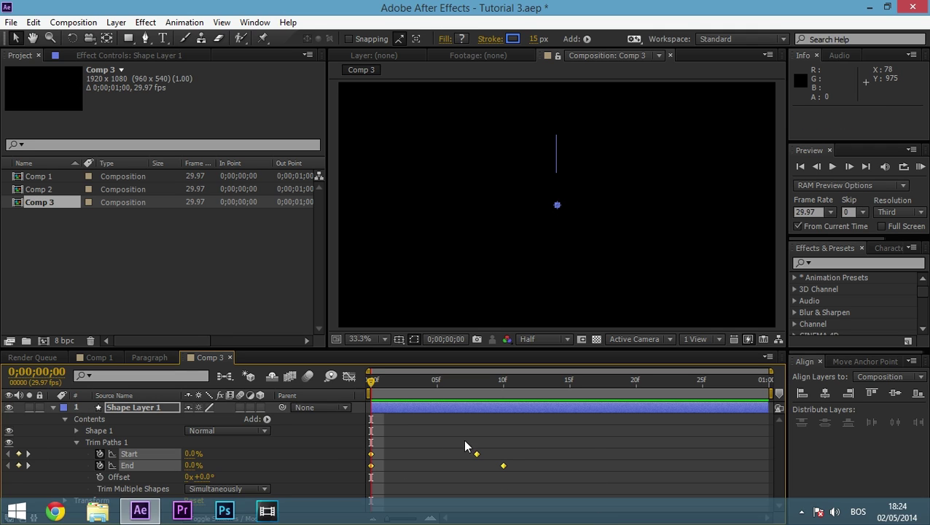
pyautogui.press('F9')
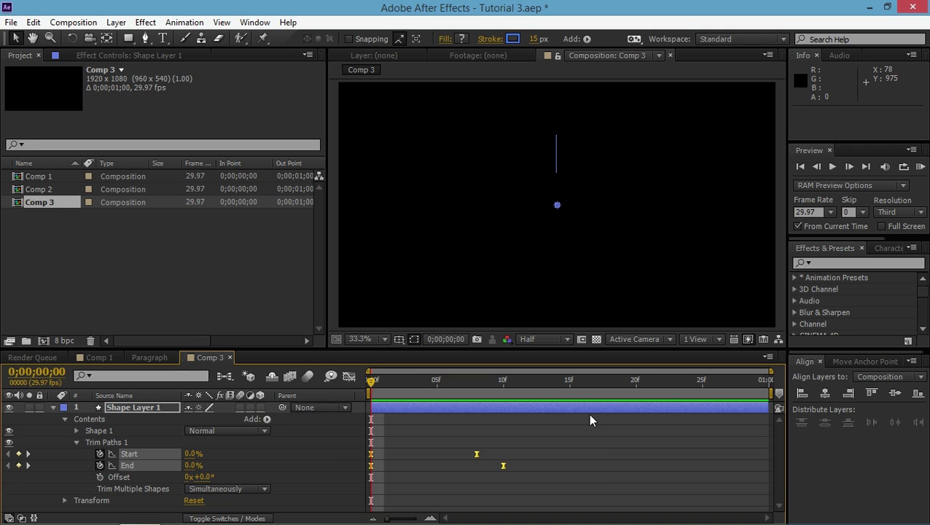
pyautogui.click(921, 167)
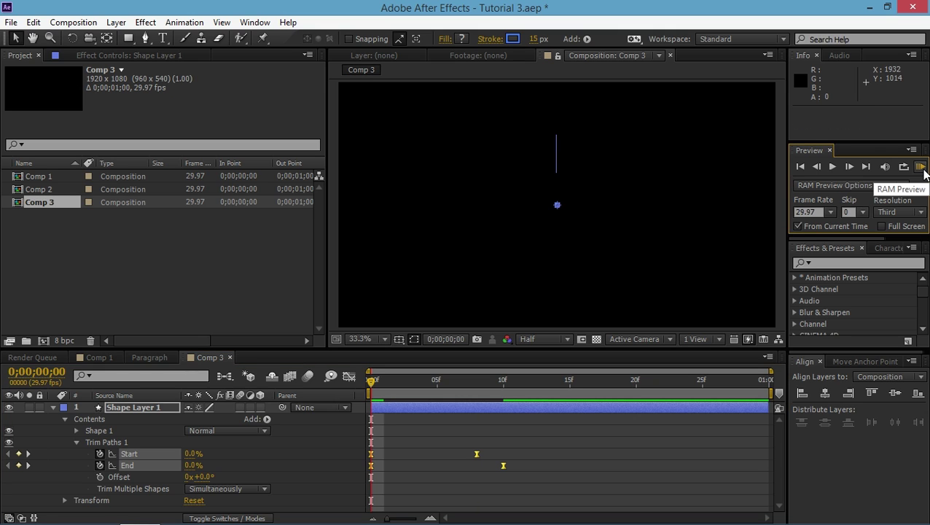
# - Drive Shape Layer 1's Rotation with the expression index*360/20, tilting the line 18°
pyautogui.click(433, 475)
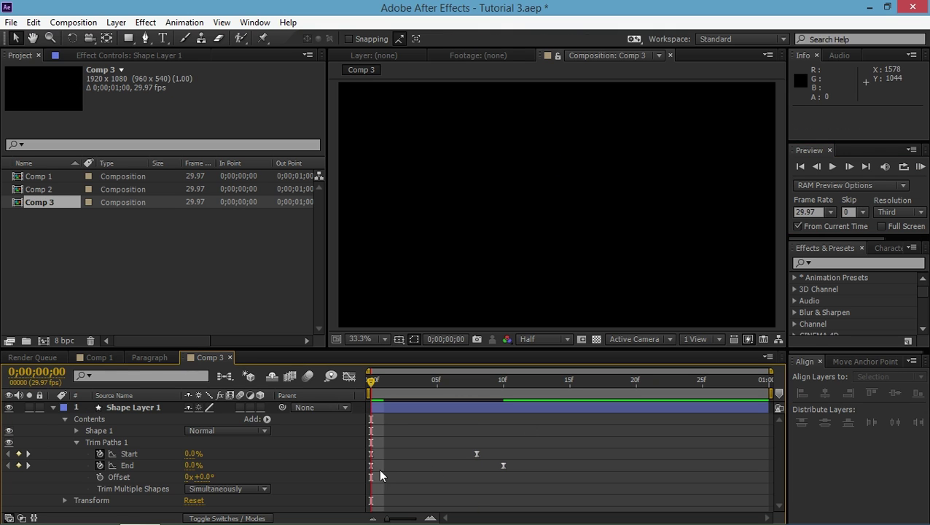
pyautogui.click(64, 418)
pyautogui.click(64, 430)
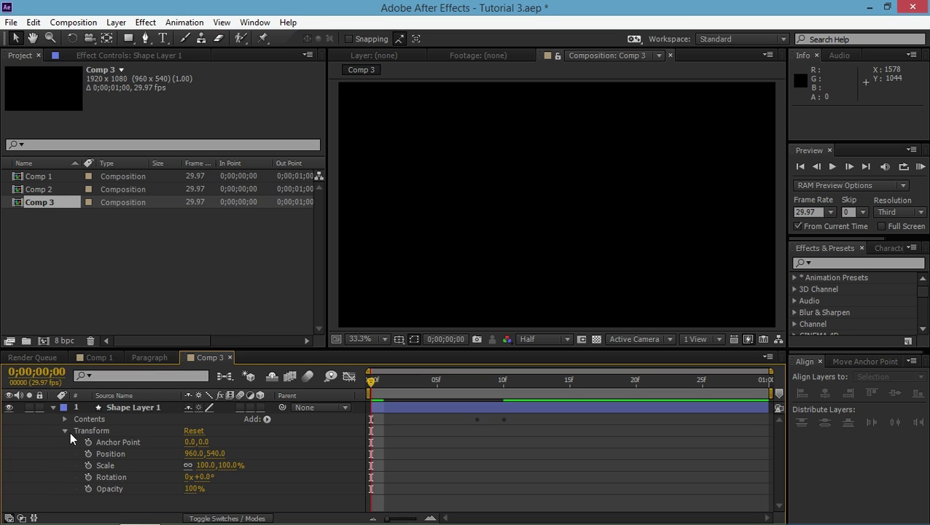
pyautogui.keyDown('alt'); pyautogui.click(89, 476); pyautogui.keyUp('alt')
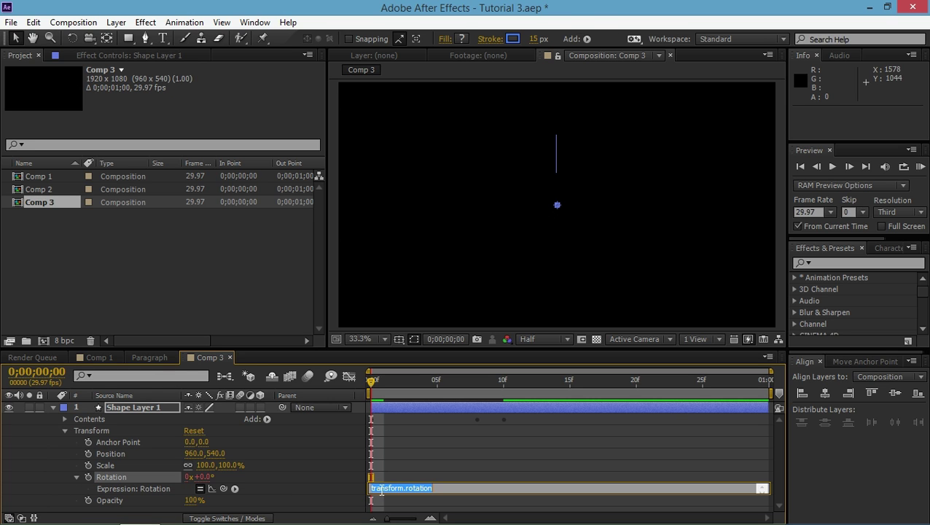
pyautogui.write('index*')
pyautogui.write('360/20')
pyautogui.click(394, 464)
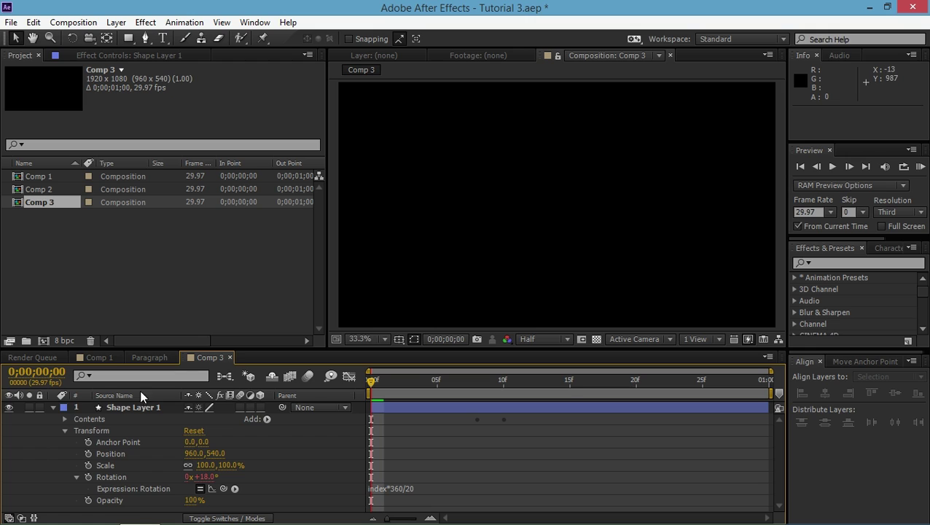
pyautogui.click(52, 407)
# - Duplicate Shape Layer 1 up to 20 layers and preview the ring of blue lines
pyautogui.click(149, 409)
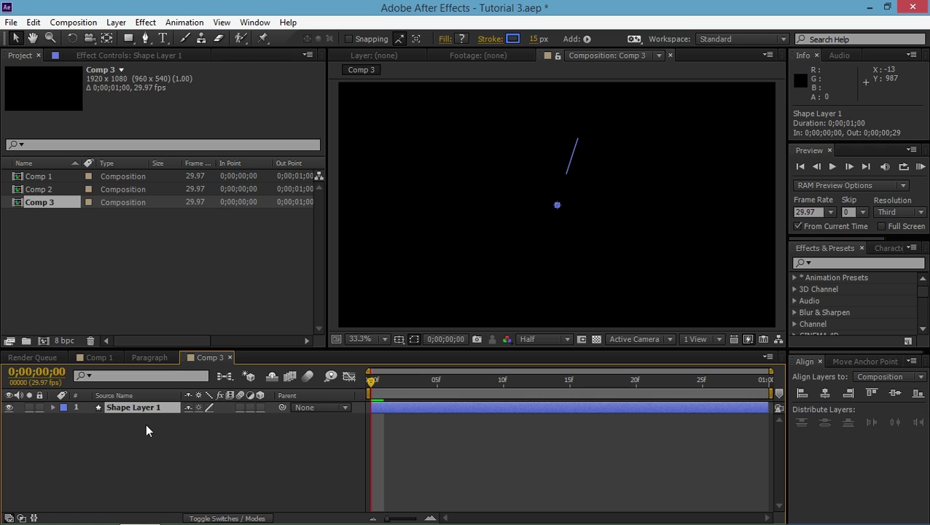
pyautogui.hotkey('ctrl', 'd')
pyautogui.hotkey('ctrl', 'd')
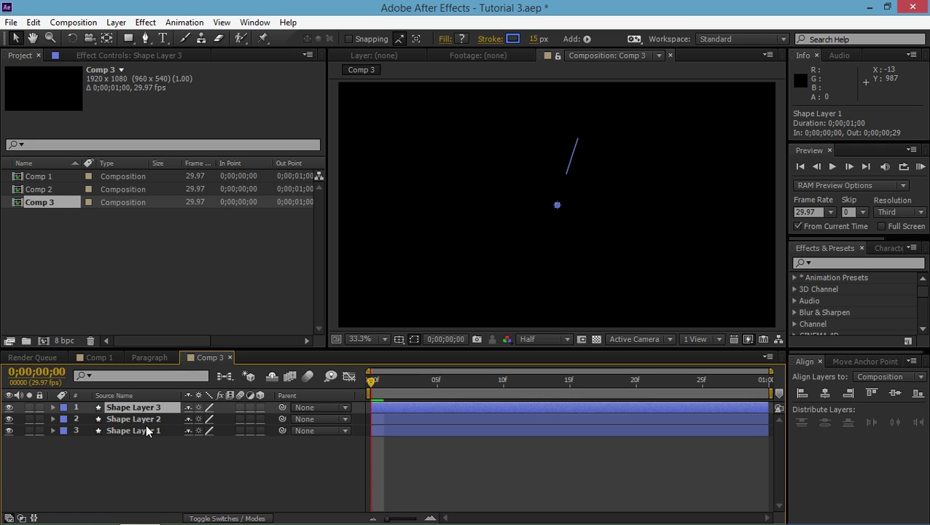
pyautogui.hotkey('ctrl', 'd')
pyautogui.hotkey('ctrl', 'd')
pyautogui.hotkey('ctrl', 'd')
pyautogui.hotkey('ctrl', 'd')
pyautogui.hotkey('ctrl', 'd')
pyautogui.hotkey('ctrl', 'd')
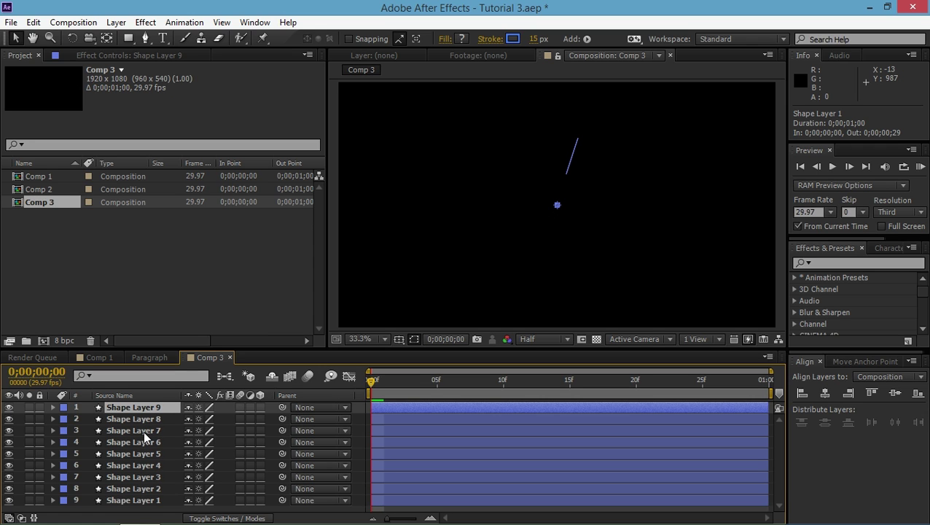
pyautogui.hotkey('ctrl', 'd')
pyautogui.hotkey('ctrl', 'd')
pyautogui.hotkey('ctrl', 'd')
pyautogui.hotkey('ctrl', 'd')
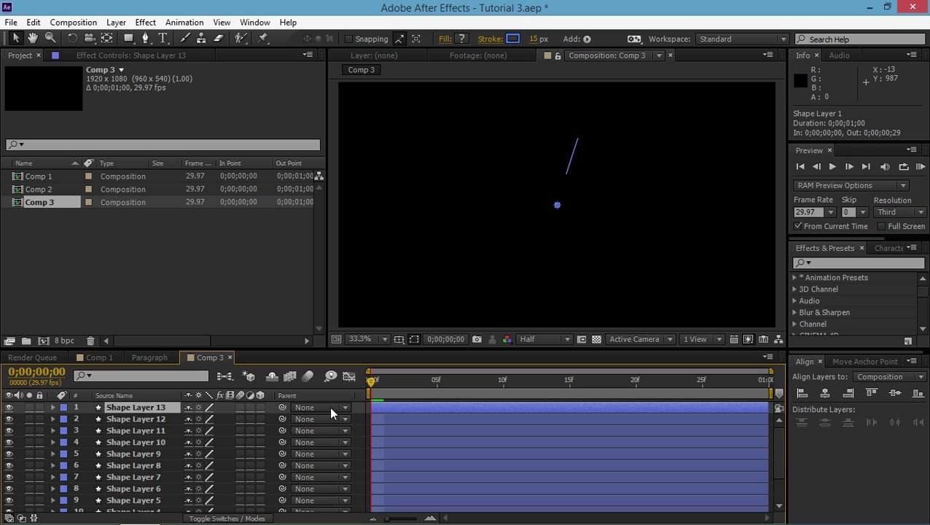
pyautogui.hotkey('ctrl', 'd')
pyautogui.hotkey('ctrl', 'd')
pyautogui.hotkey('ctrl', 'd')
pyautogui.hotkey('ctrl', 'd')
pyautogui.hotkey('ctrl', 'd')
pyautogui.hotkey('ctrl', 'd')
pyautogui.hotkey('ctrl', 'd')
pyautogui.click(920, 167)
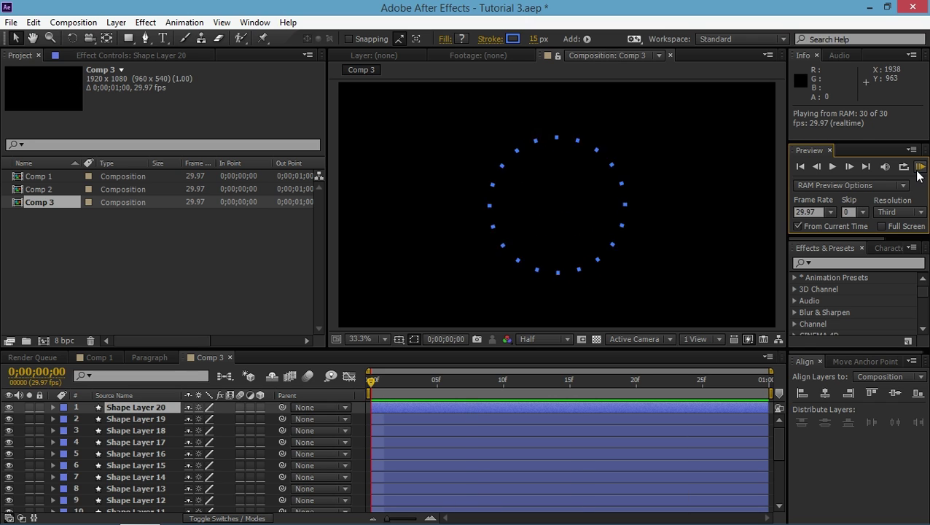
pyautogui.hotkey('ctrl', 'z')
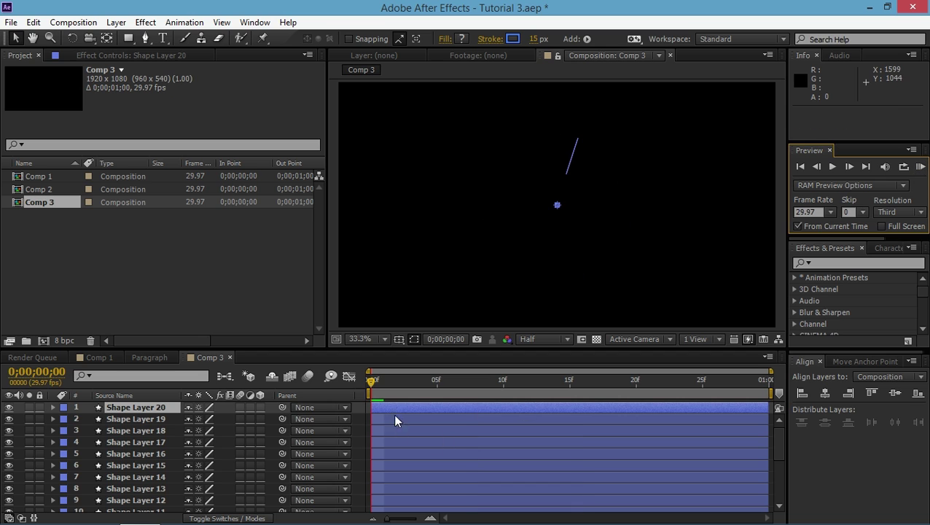
pyautogui.moveTo(368, 378); pyautogui.dragTo(397, 382)
pyautogui.click(543, 381)
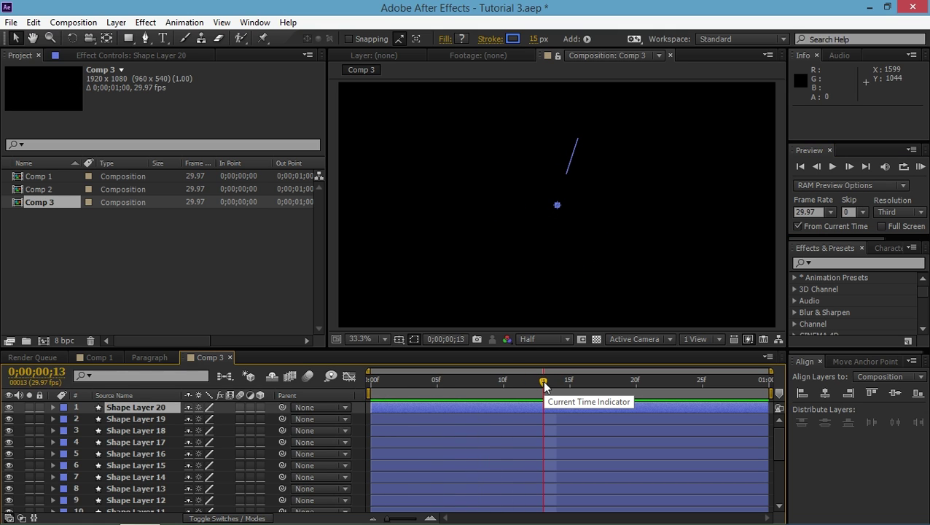
pyautogui.moveTo(543, 380)
pyautogui.mouseDown()
pyautogui.moveTo(424, 386)
pyautogui.moveTo(357, 403)
pyautogui.moveTo(582, 381)
pyautogui.moveTo(550, 392)
pyautogui.mouseUp()
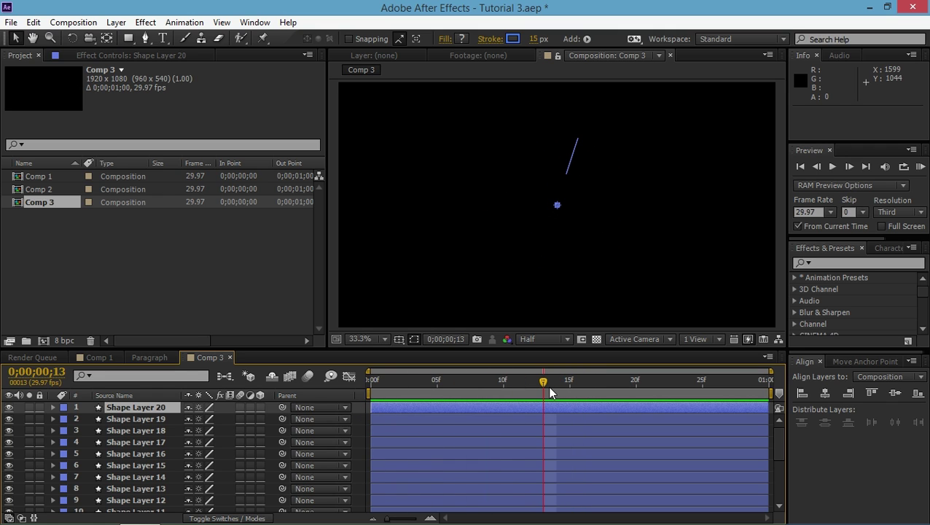